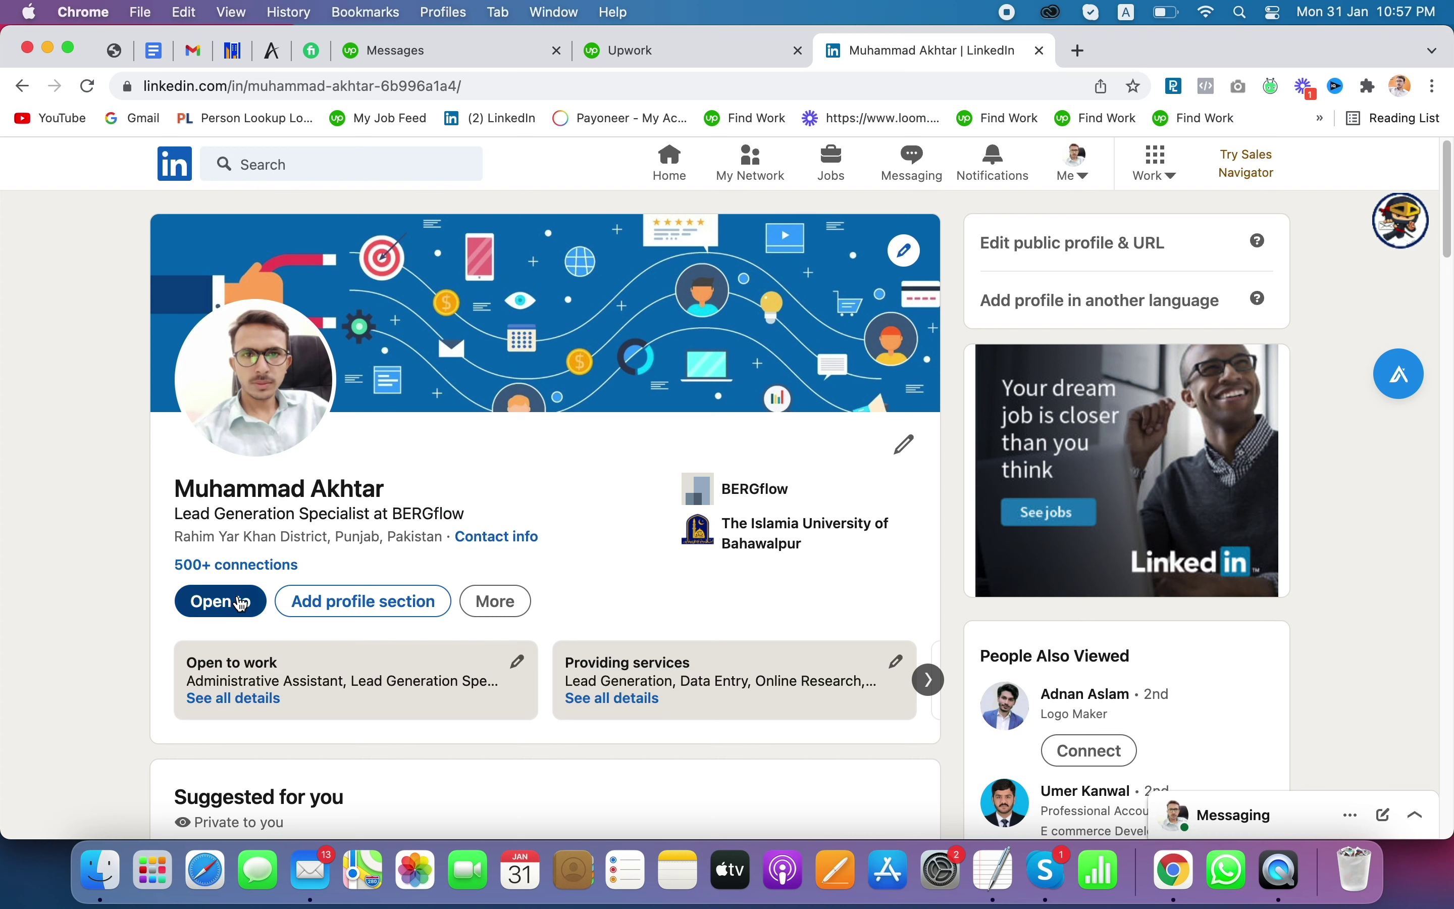
- Open the Providing services entry for editing, review its services, About text, work location and visibility settings, and save the services page
left_click(240, 603)
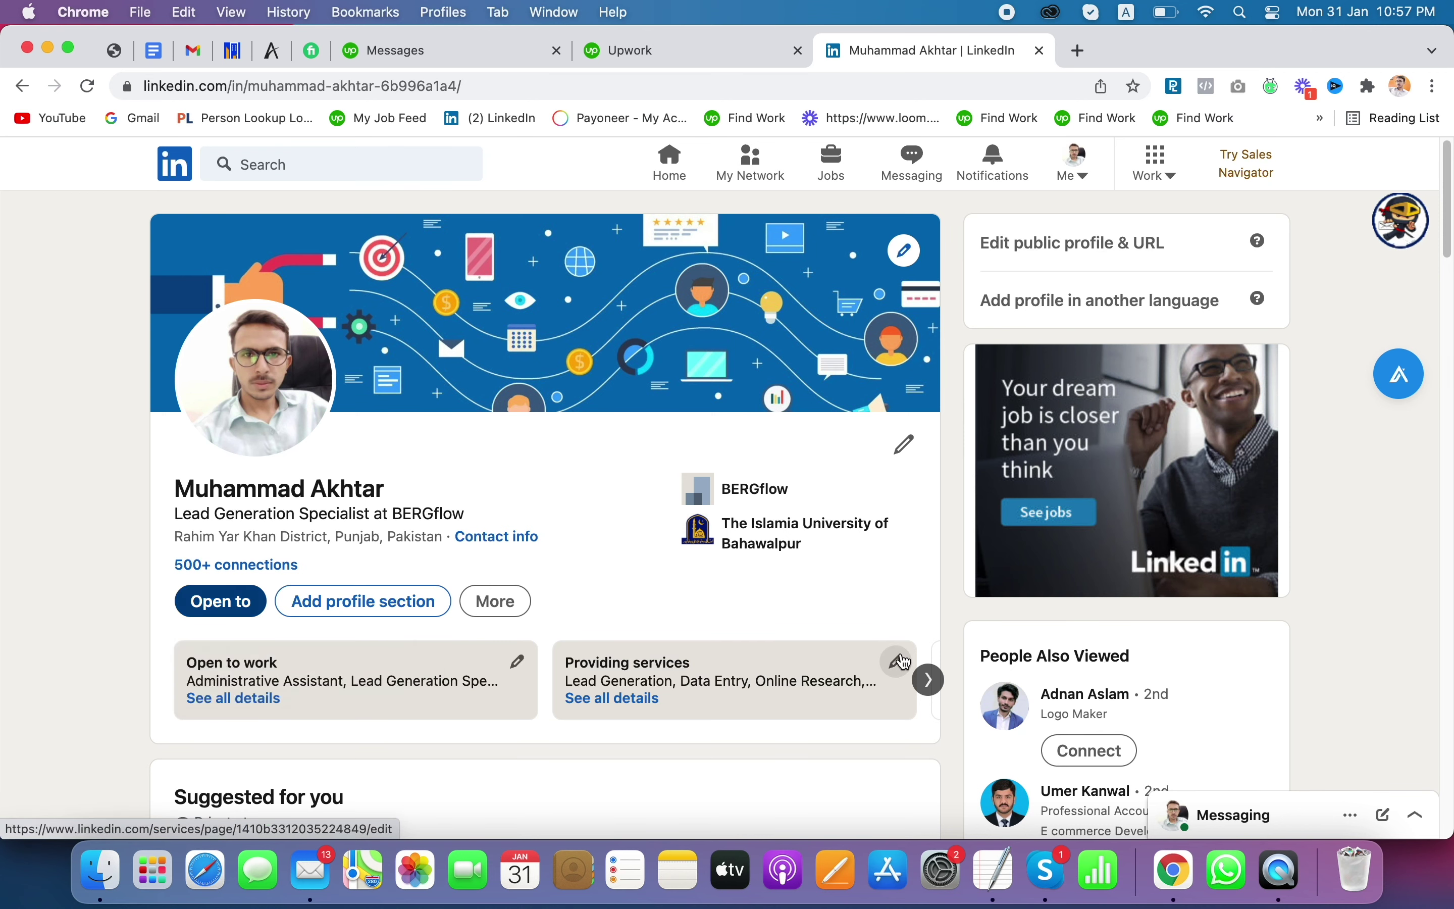
left_click(905, 662)
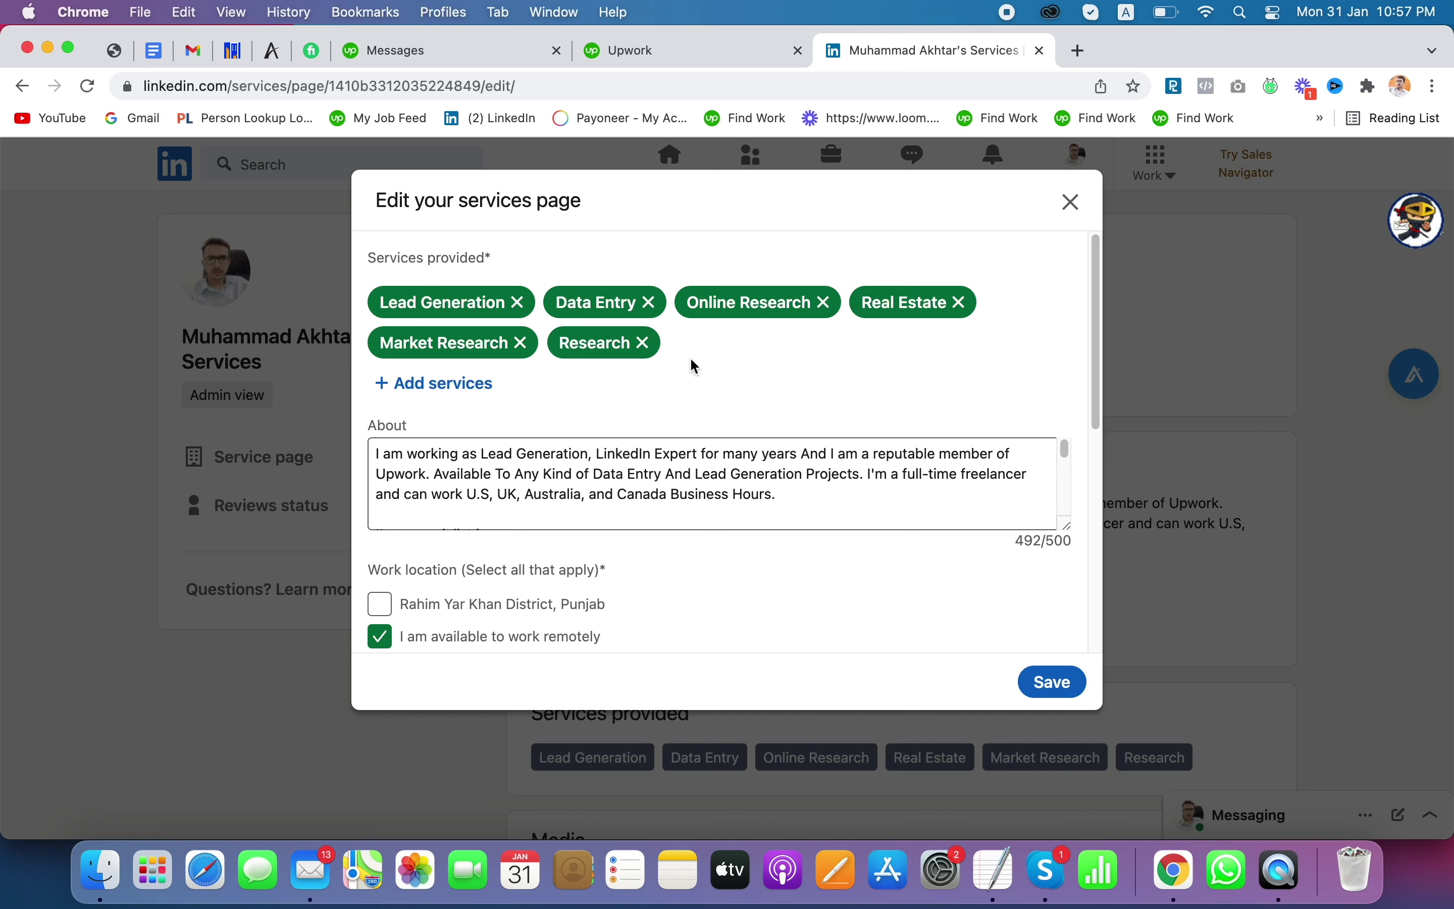
left_click(750, 460)
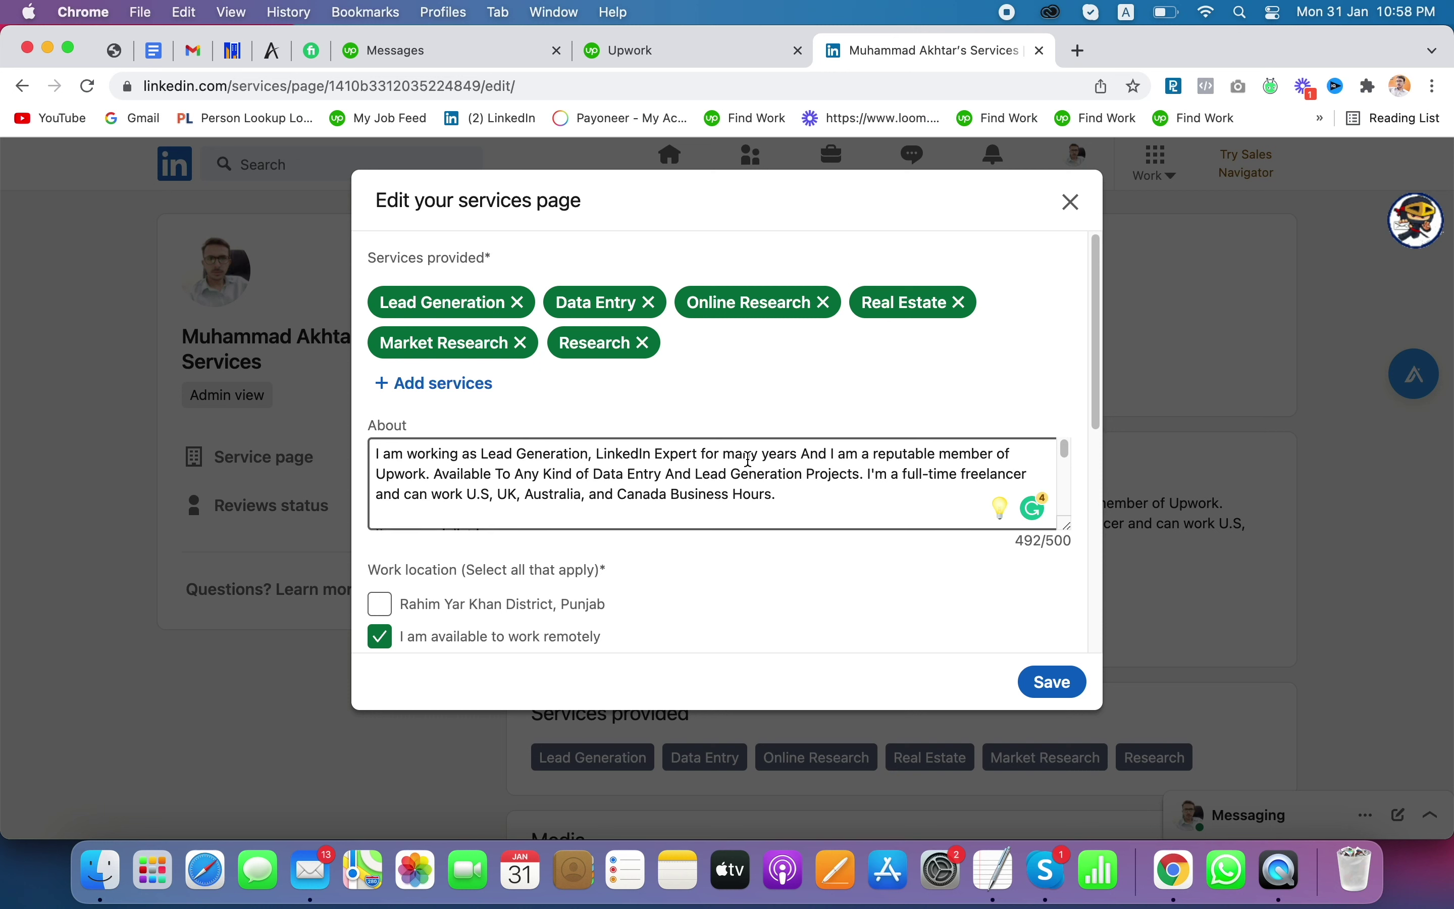
scroll(749, 461, "down", 10)
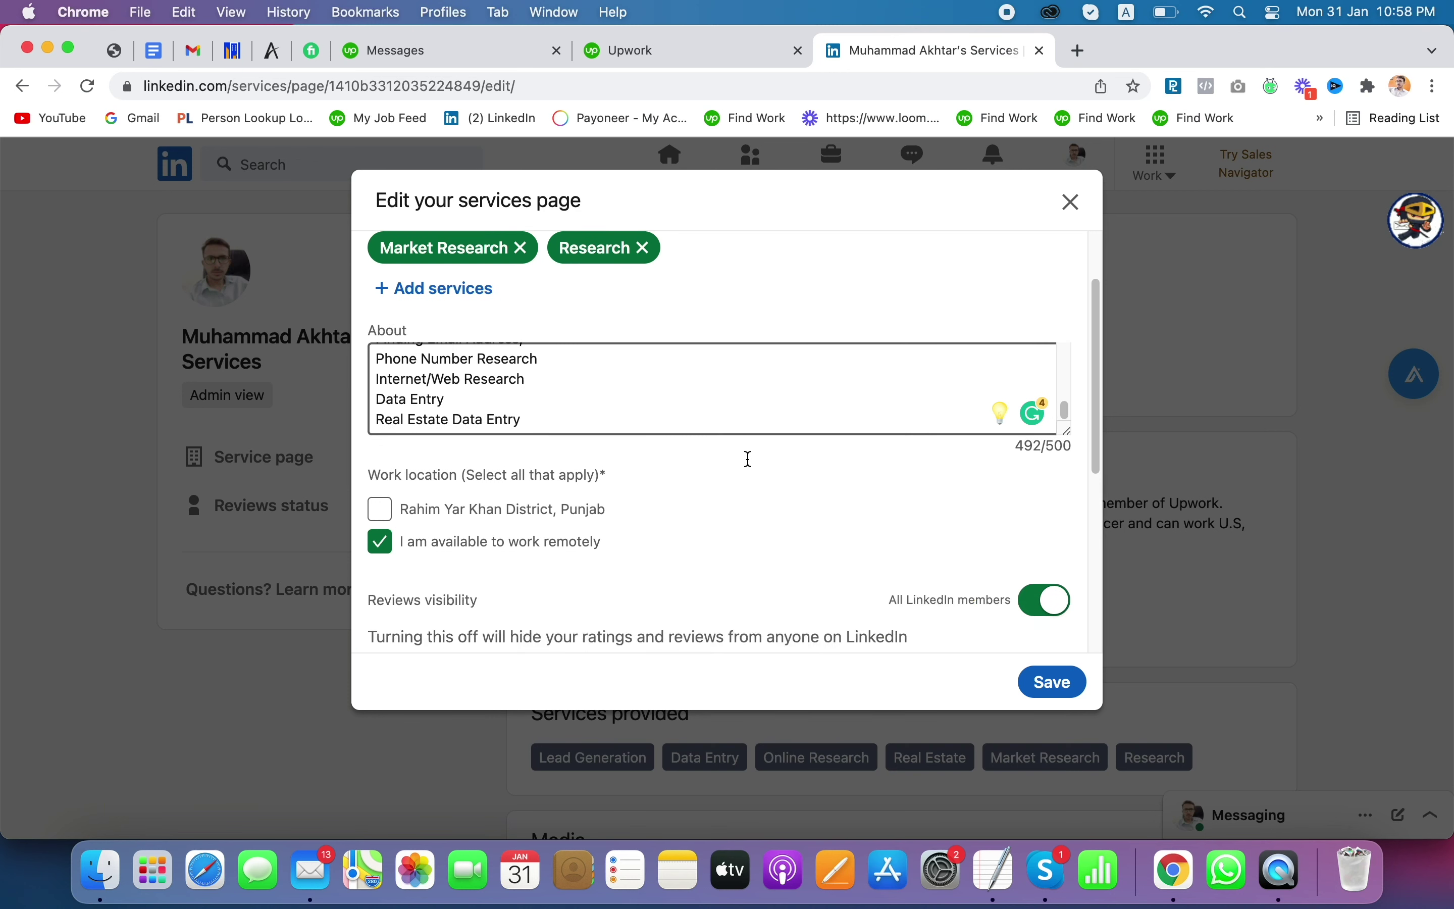
scroll(749, 461, "down", 4)
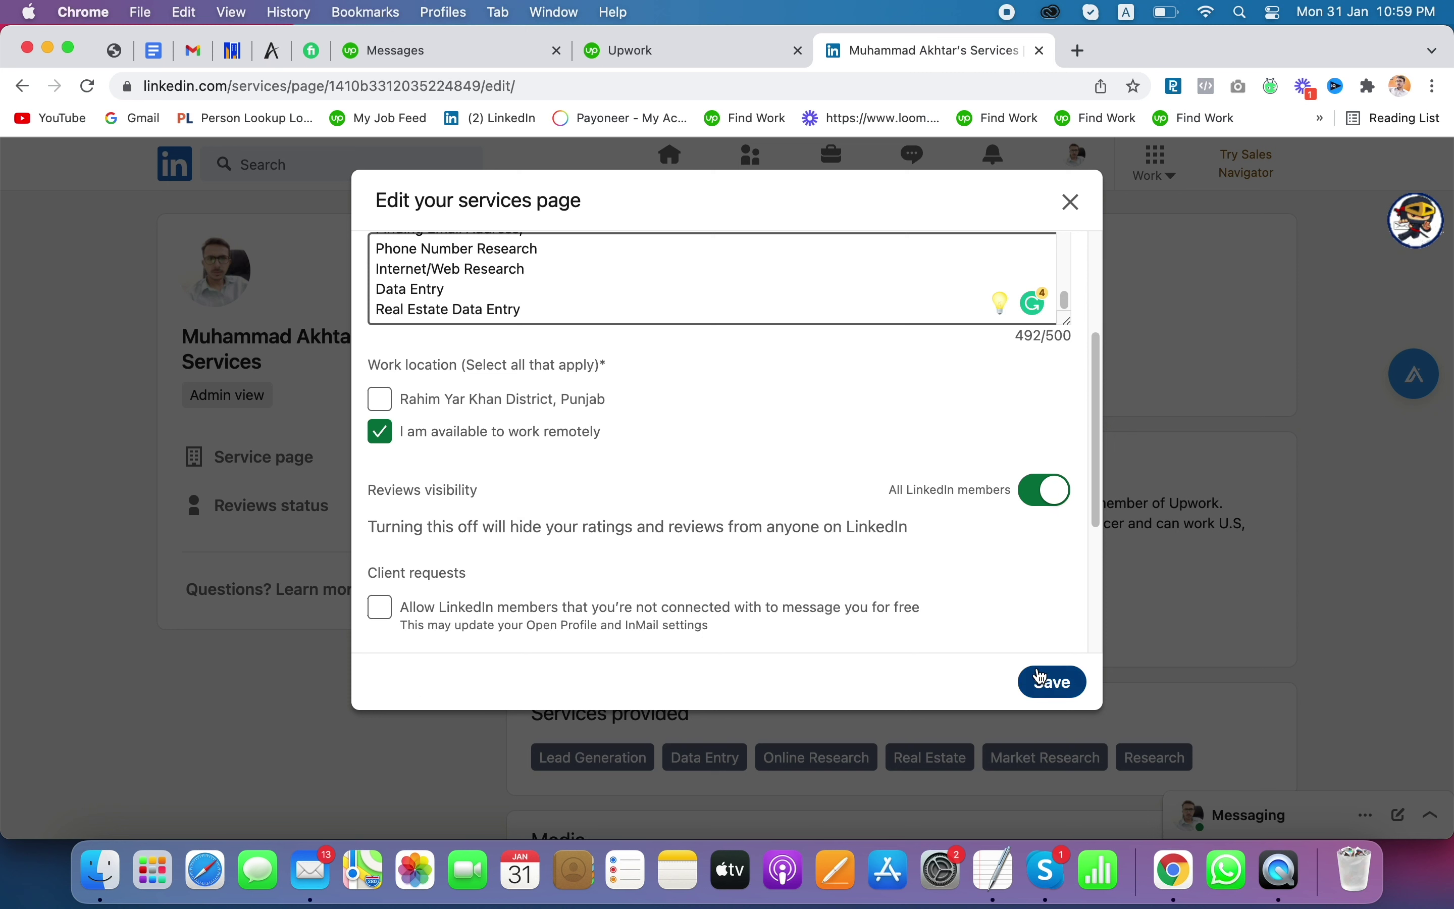
scroll(964, 603, "down", 5)
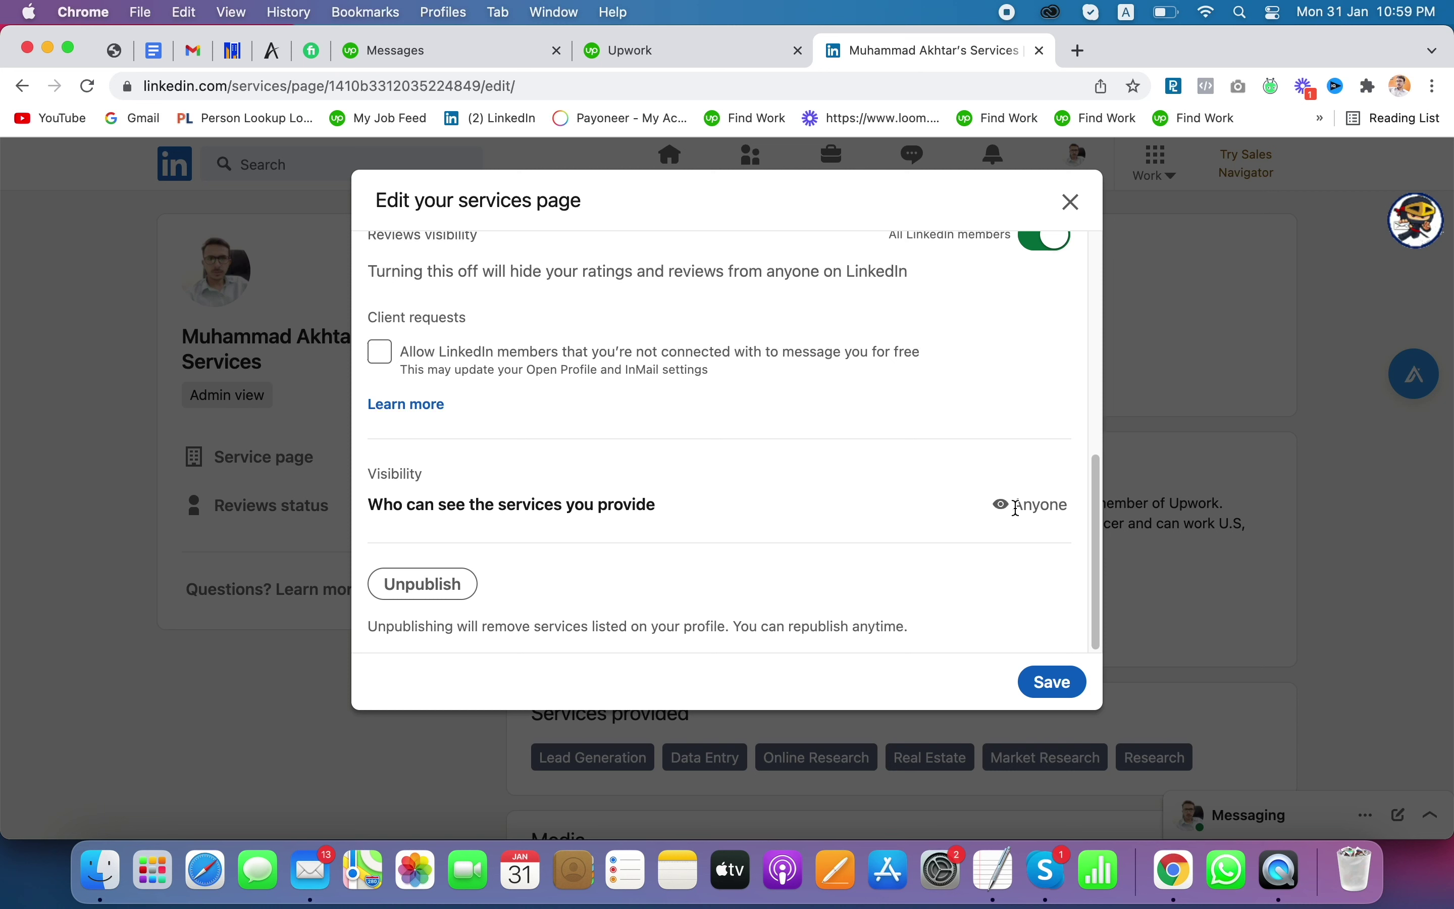
left_click(1070, 694)
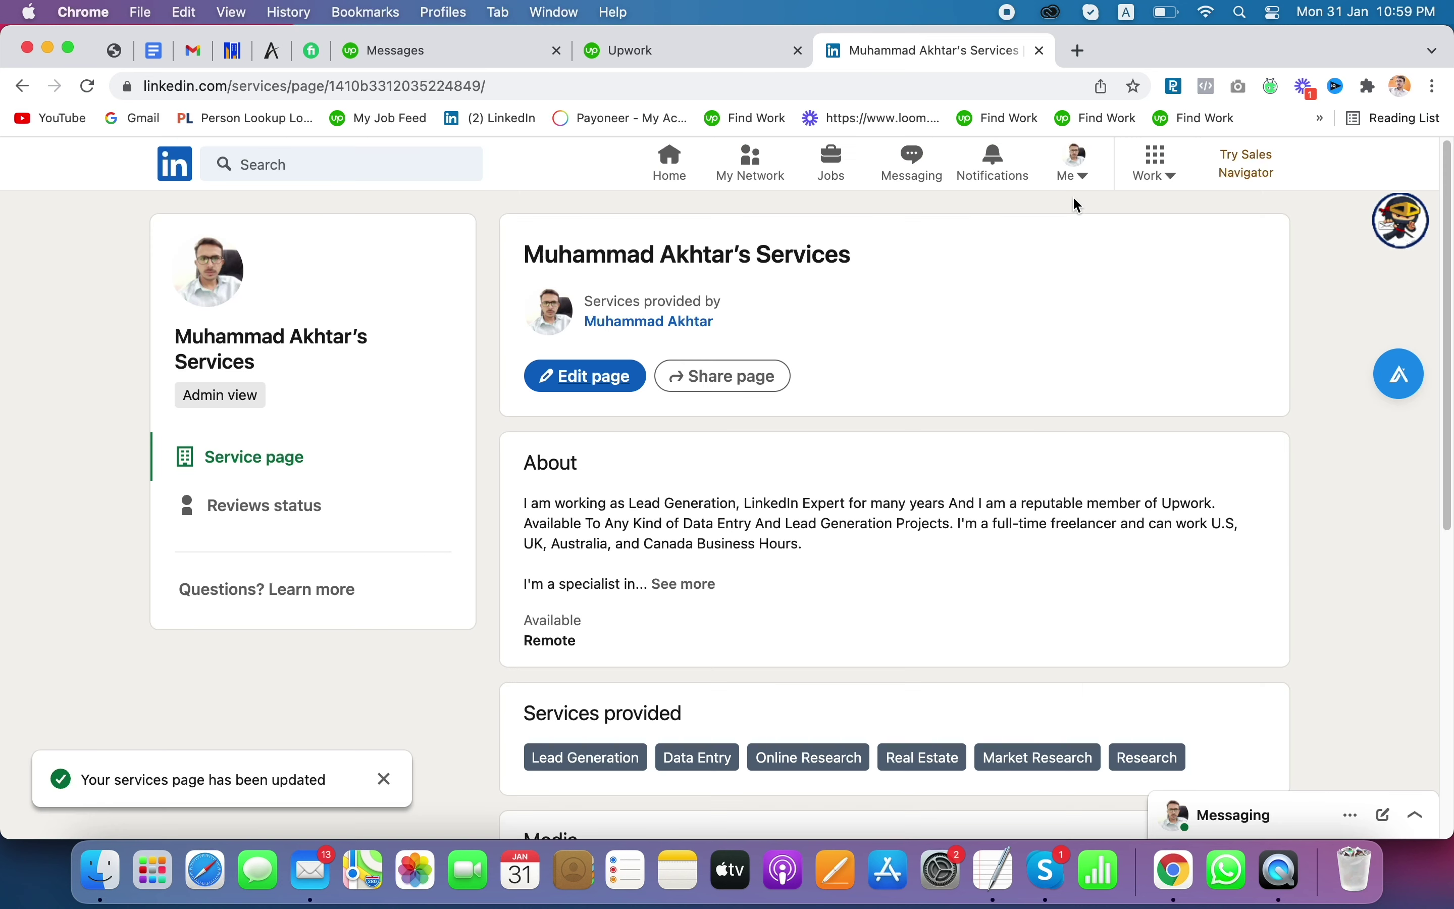
- Return to the own profile and open all details of the Providing services section
left_click(1076, 165)
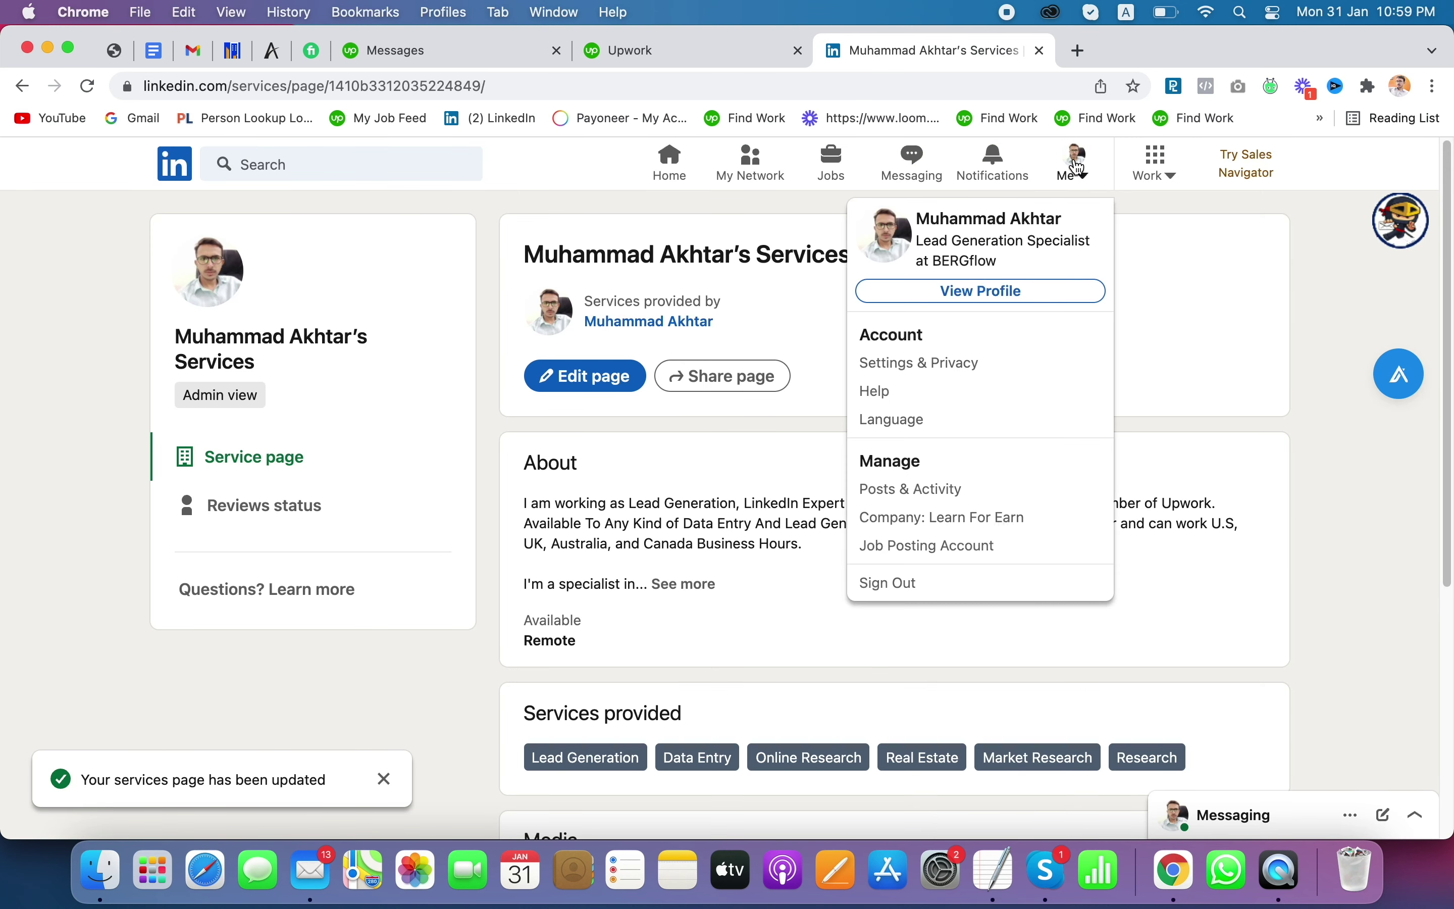
left_click(918, 290)
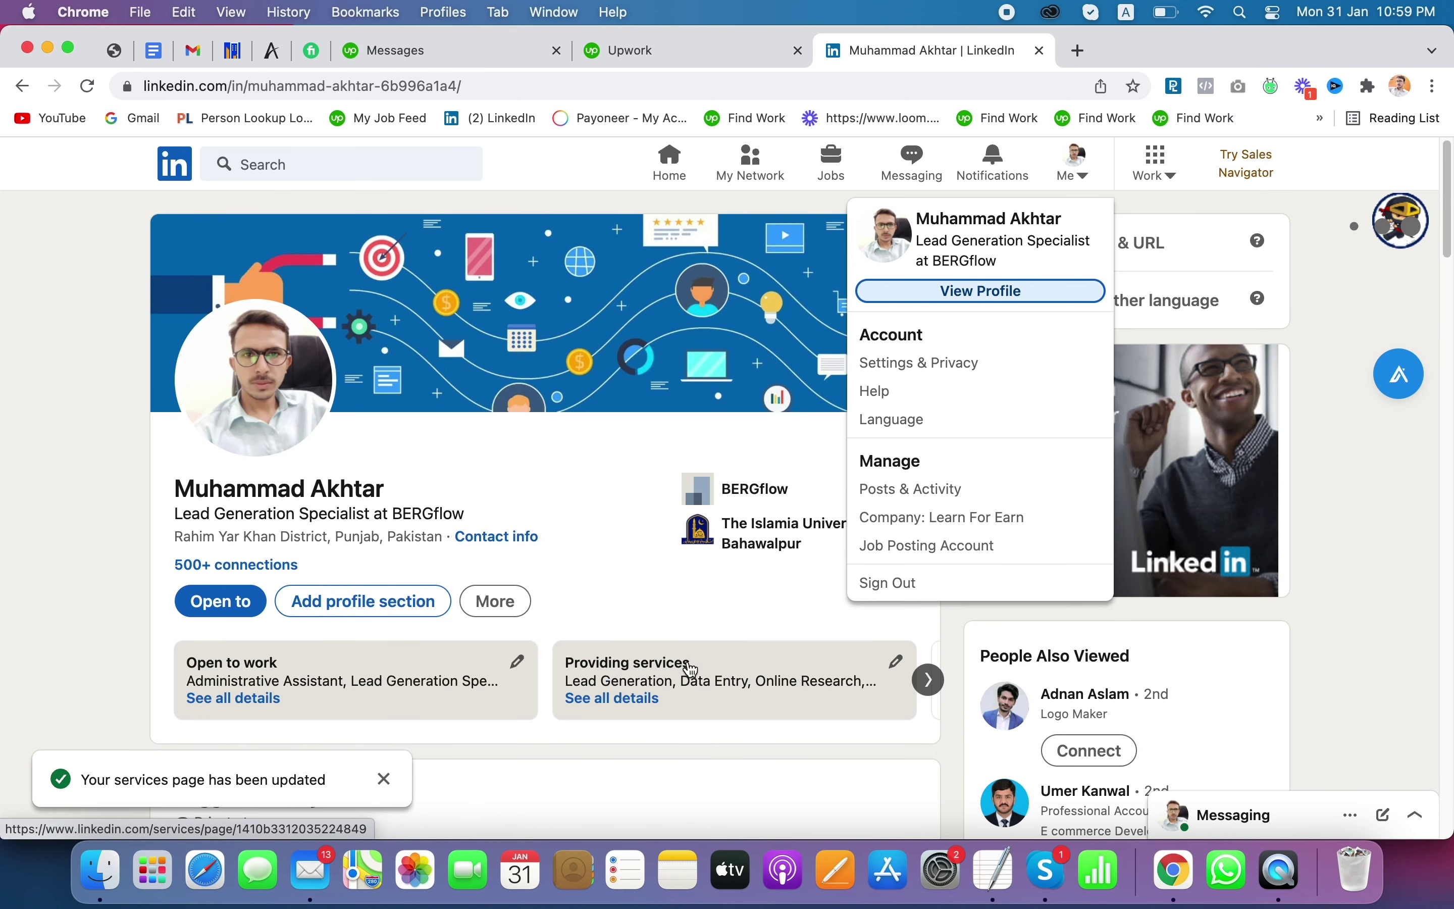
left_click(624, 595)
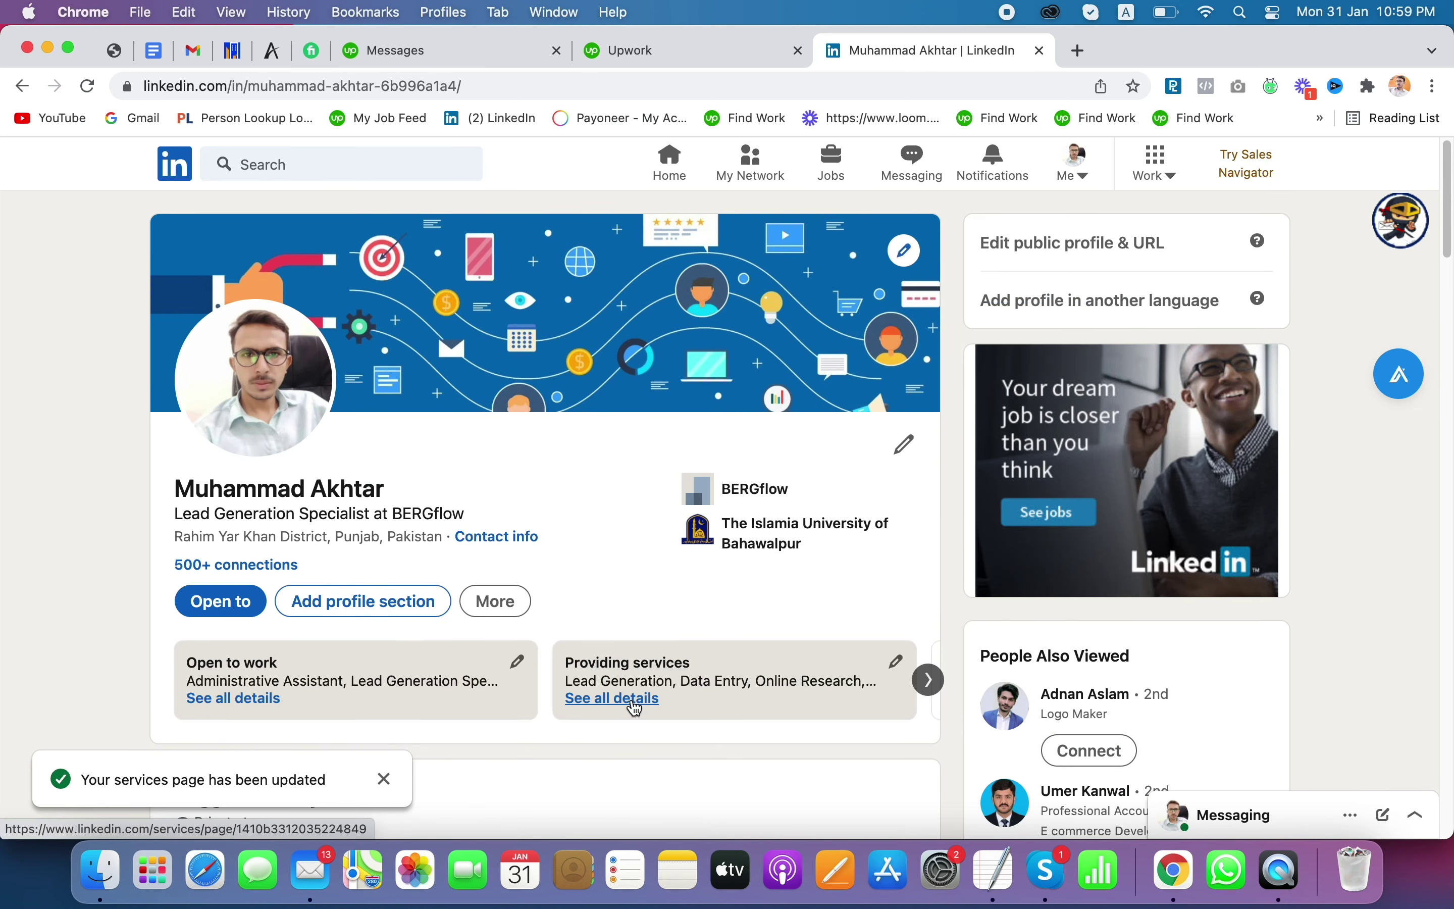
left_click(636, 708)
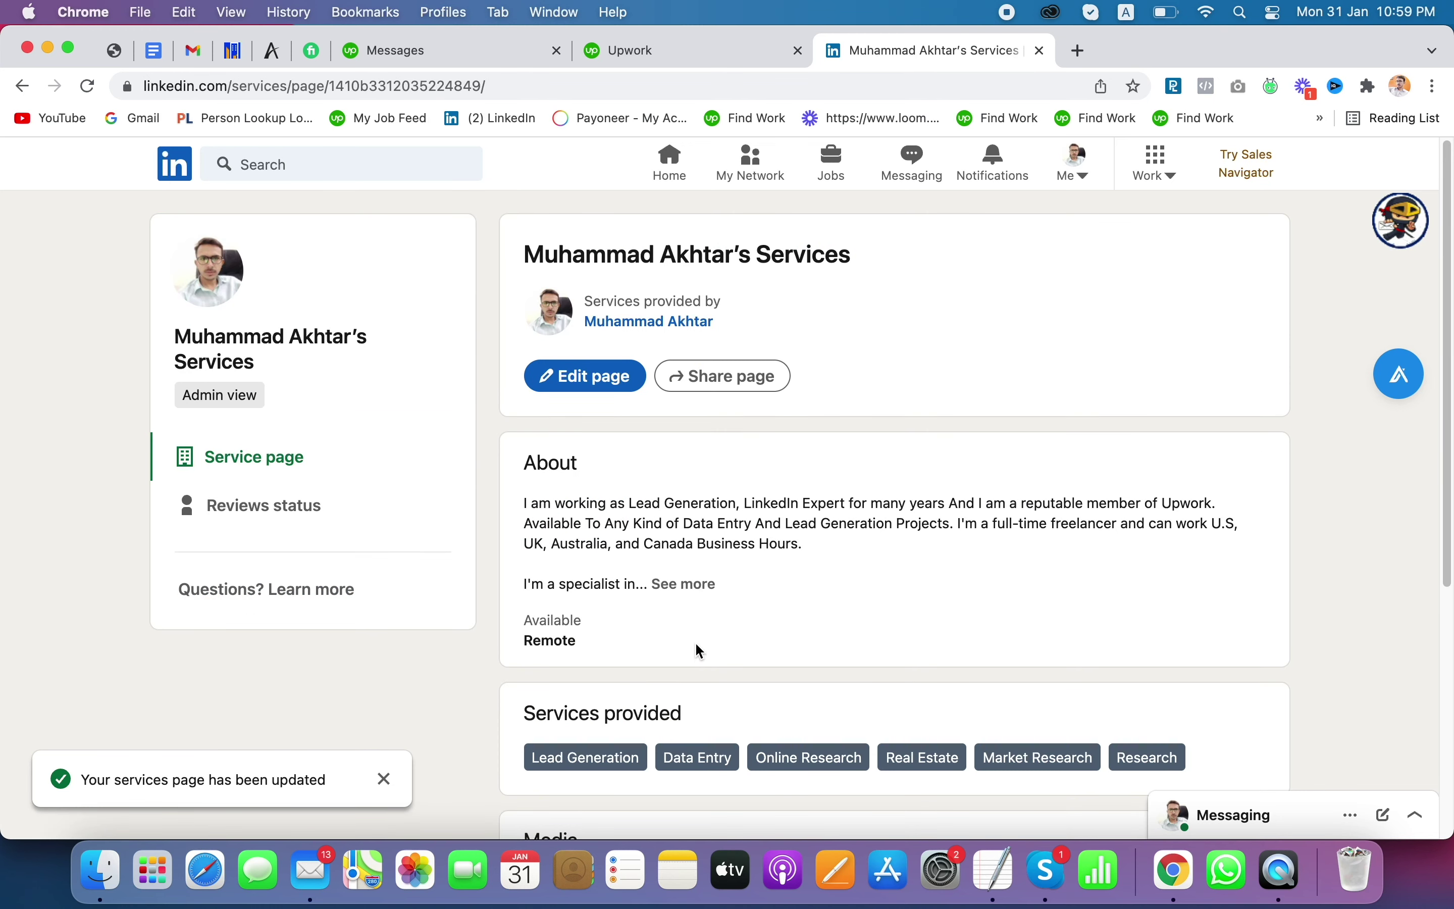
- Expand the full About text and examine the services provided, the options for adding media, and the reviews section of the services page
left_click(715, 586)
scroll(742, 576, "down", 3)
scroll(743, 575, "down", 6)
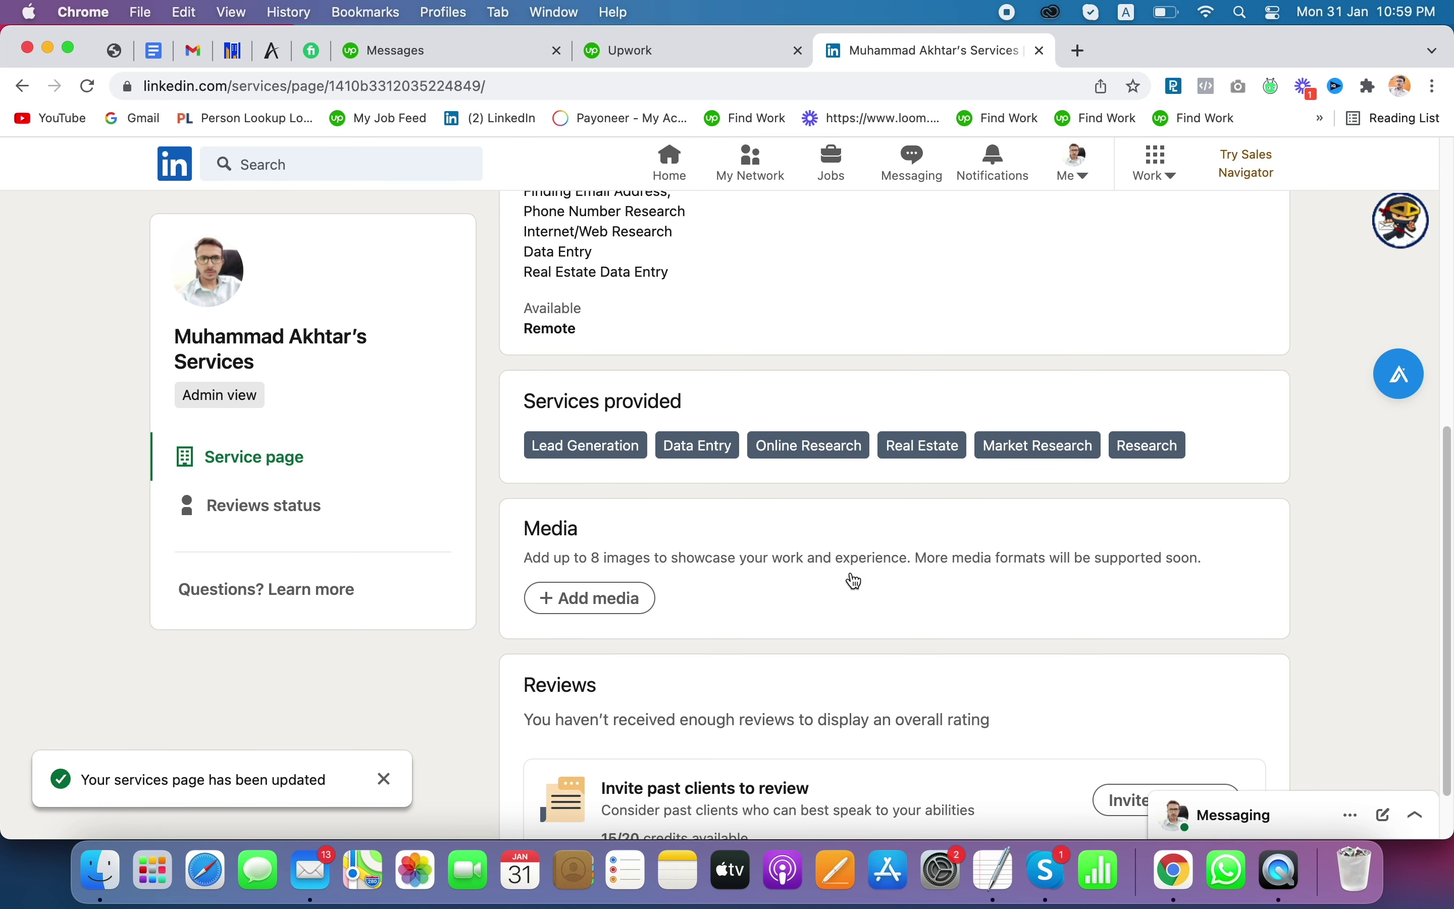
scroll(853, 580, "down", 1)
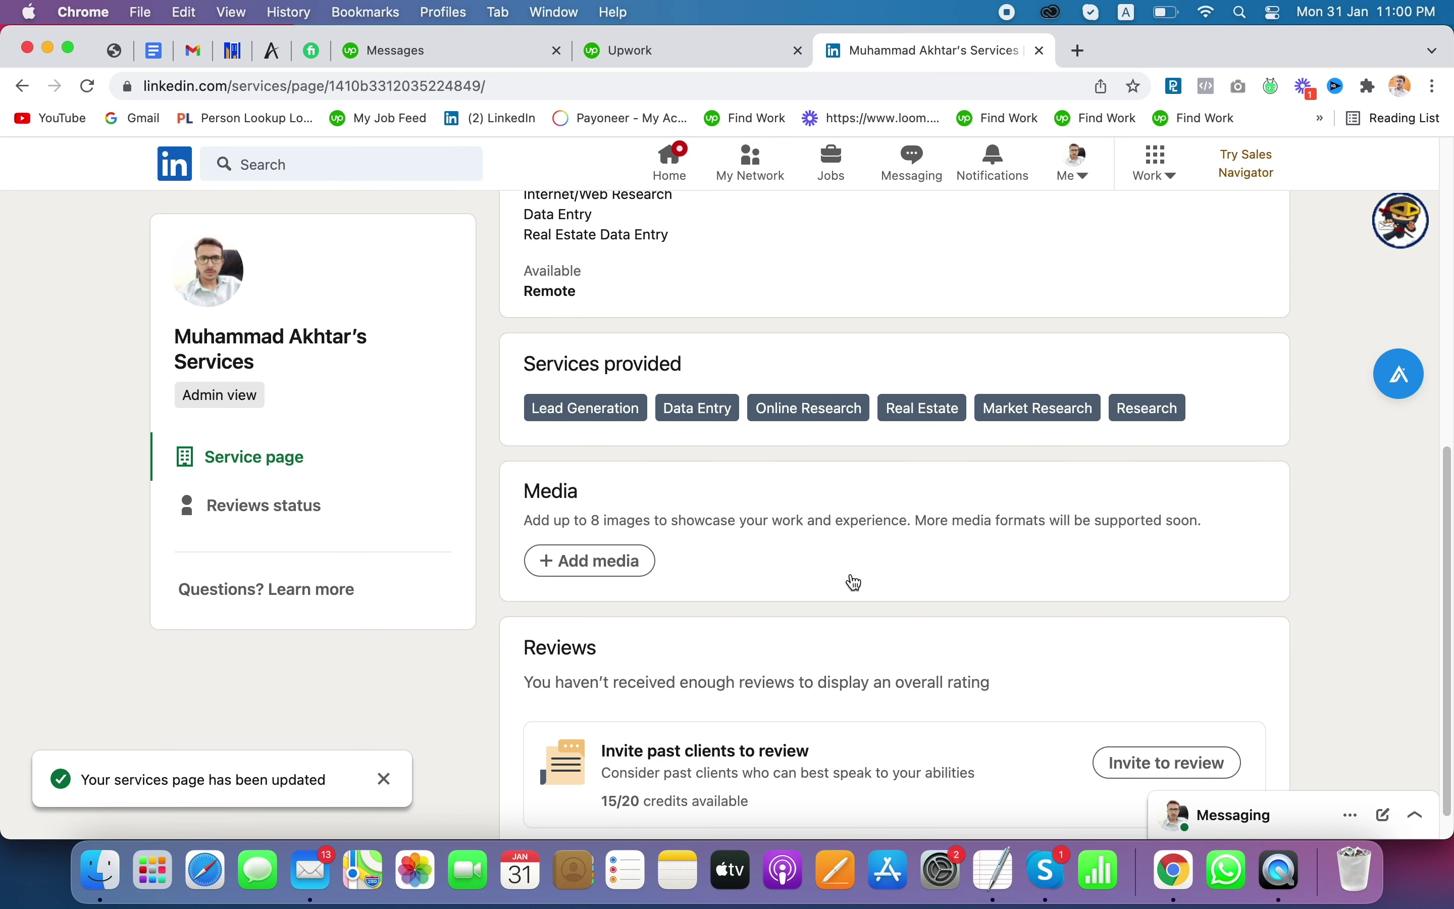
scroll(850, 584, "down", 1)
left_click(592, 524)
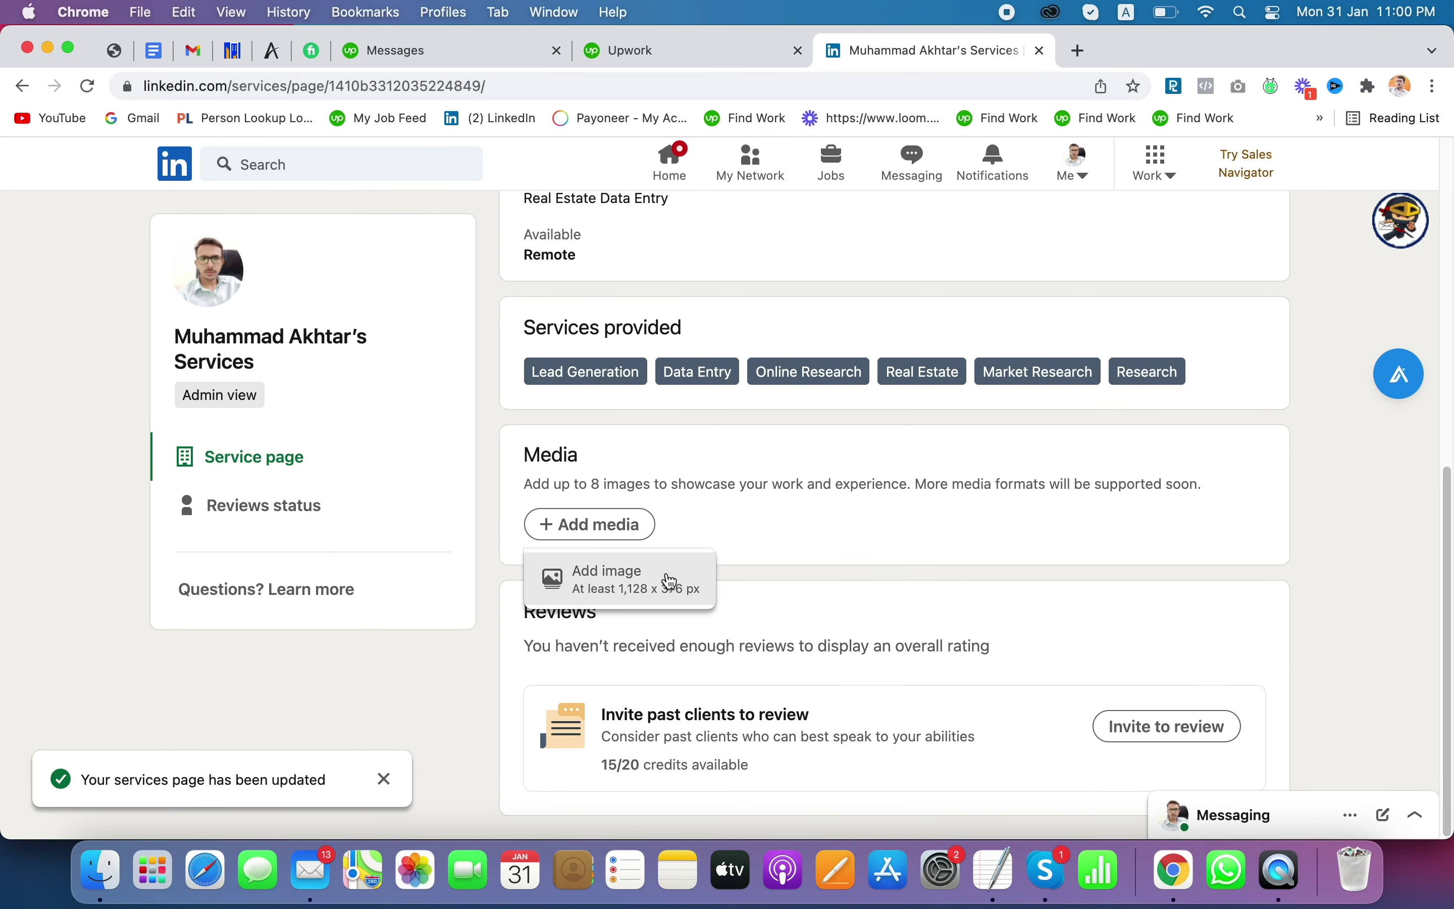
left_click(803, 543)
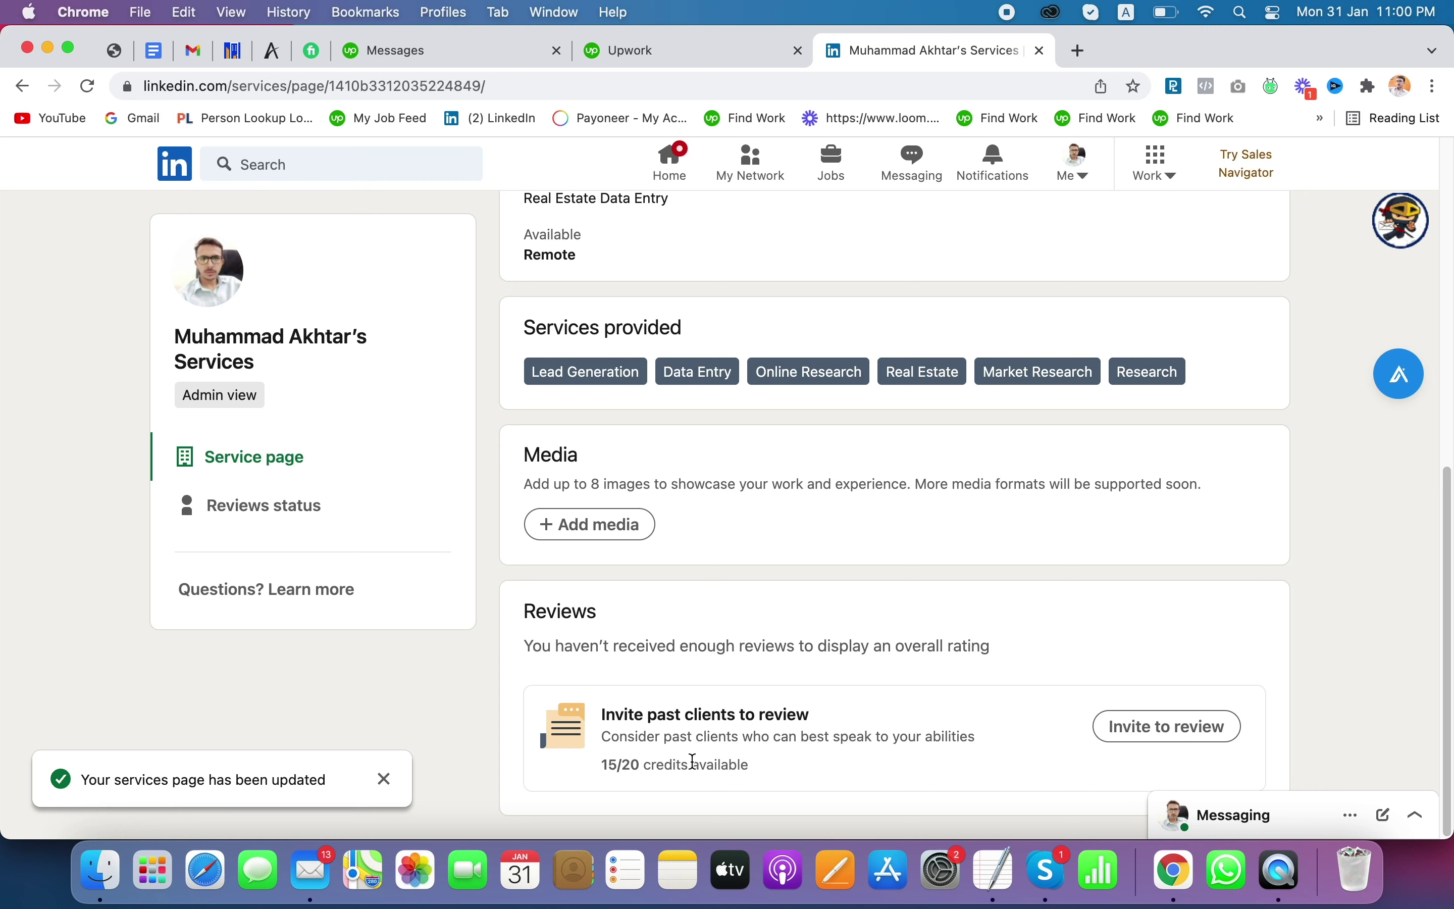
scroll(694, 761, "up", 10)
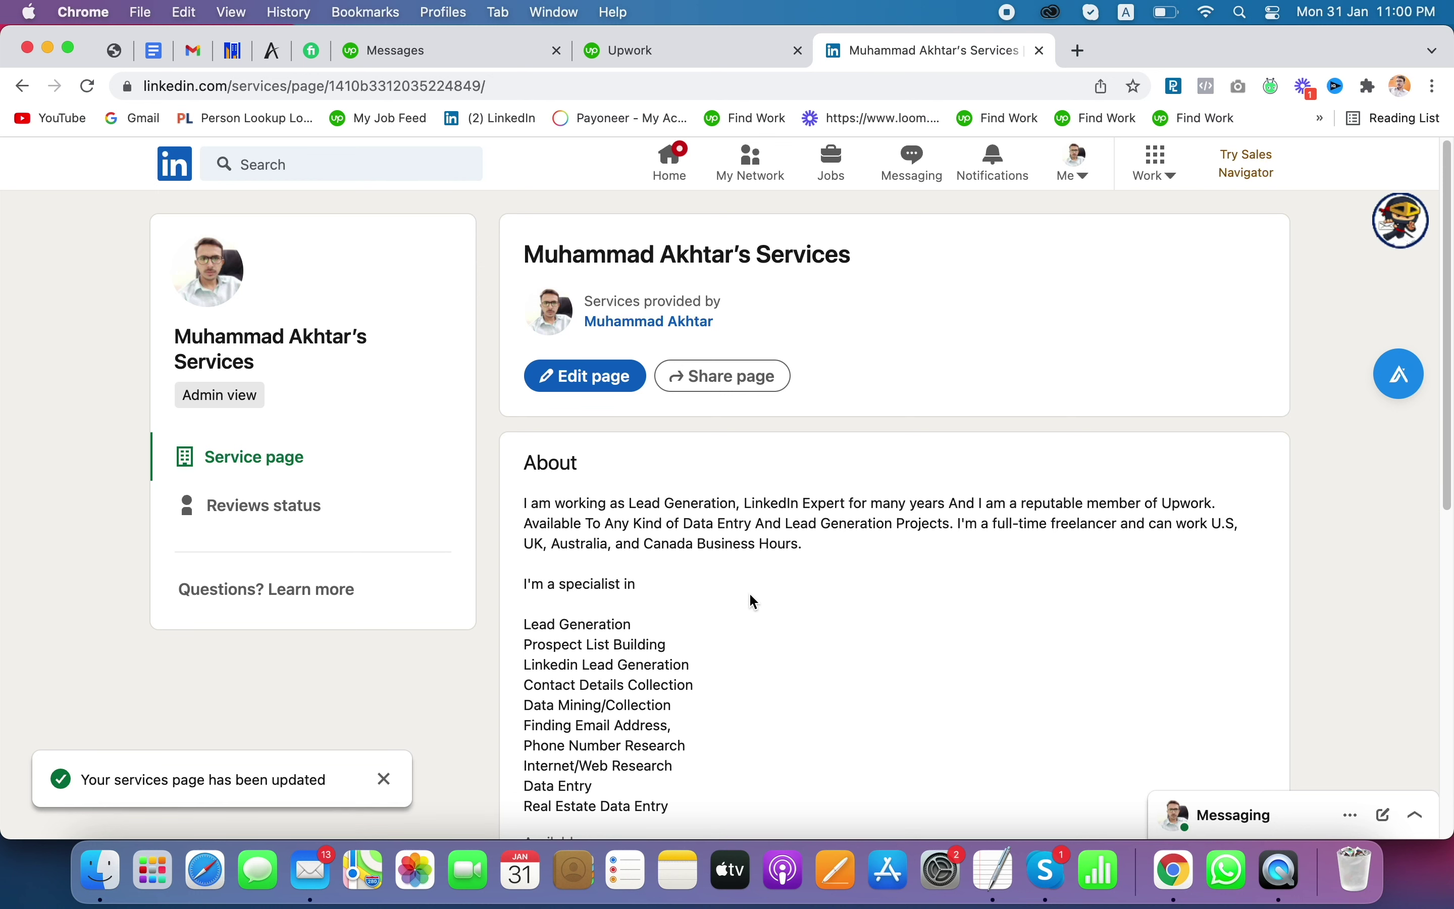
- Open the Services Marketplace and search it for Lead Generation providers
left_click(1157, 161)
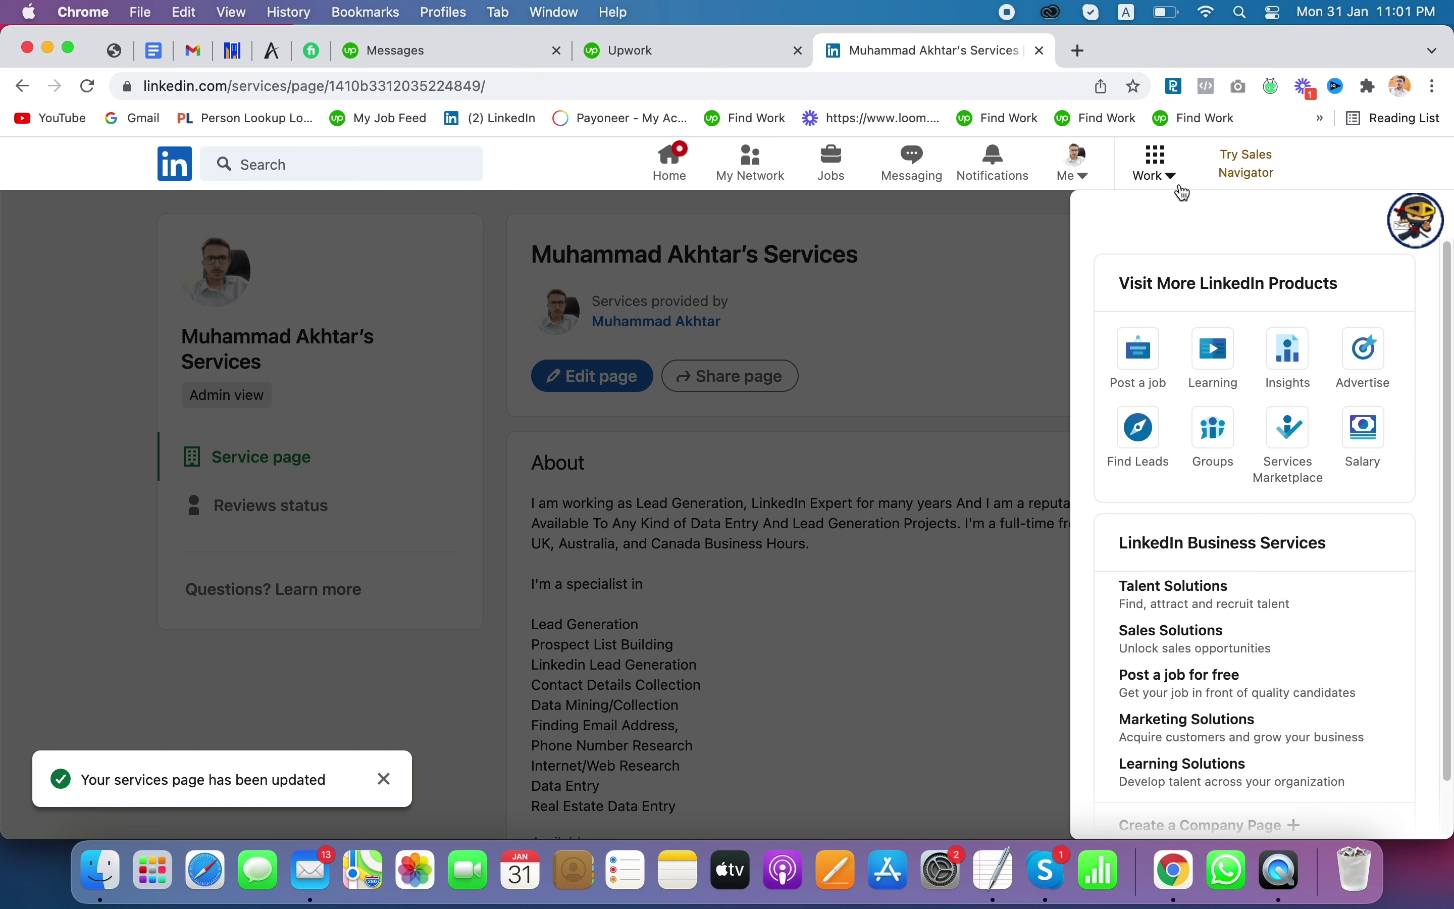
left_click(1269, 445)
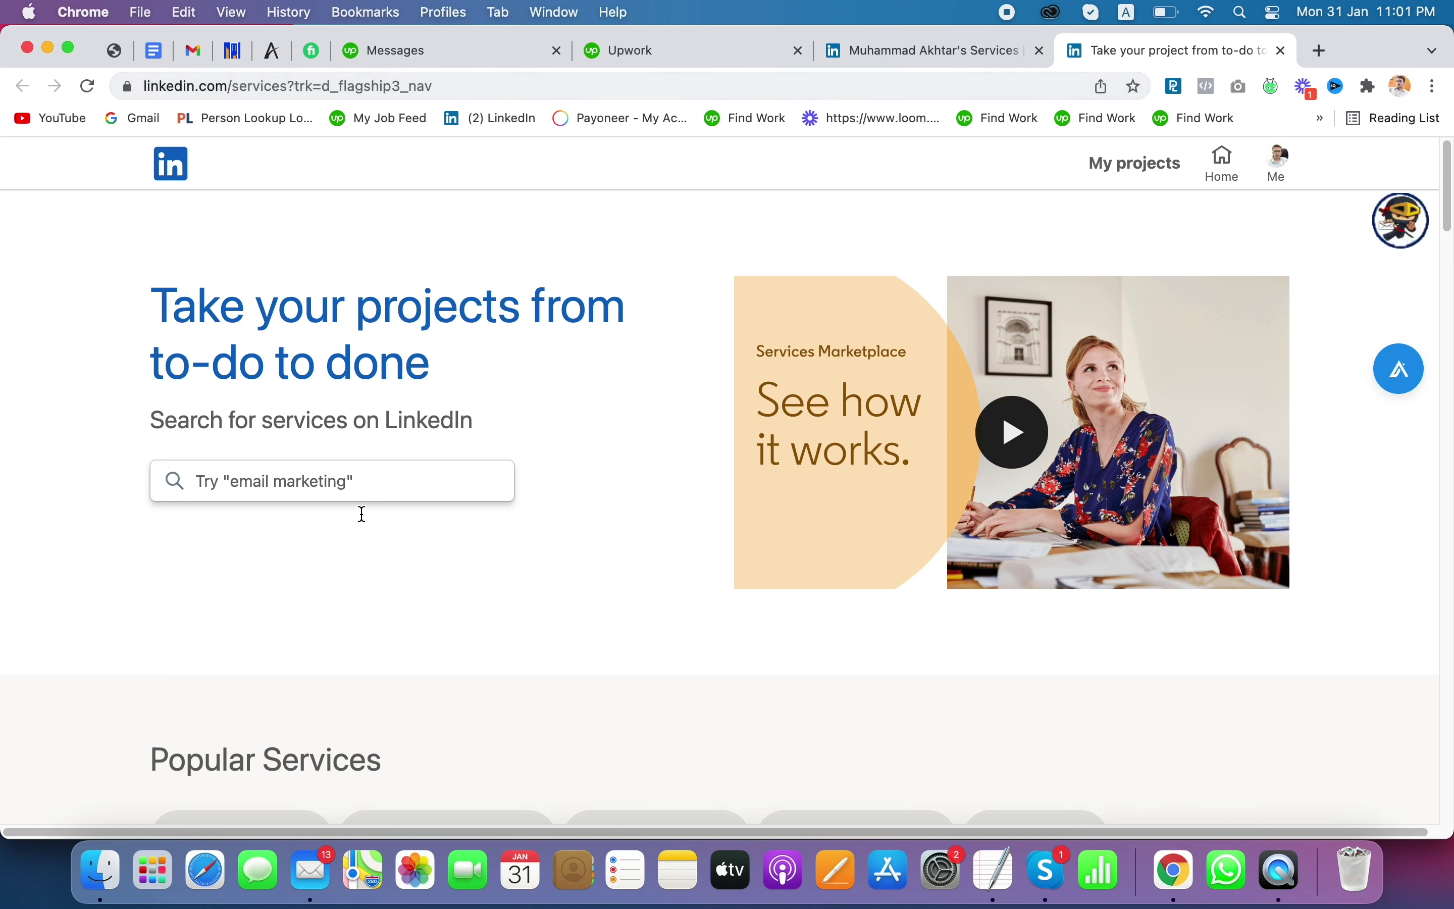
left_click(364, 489)
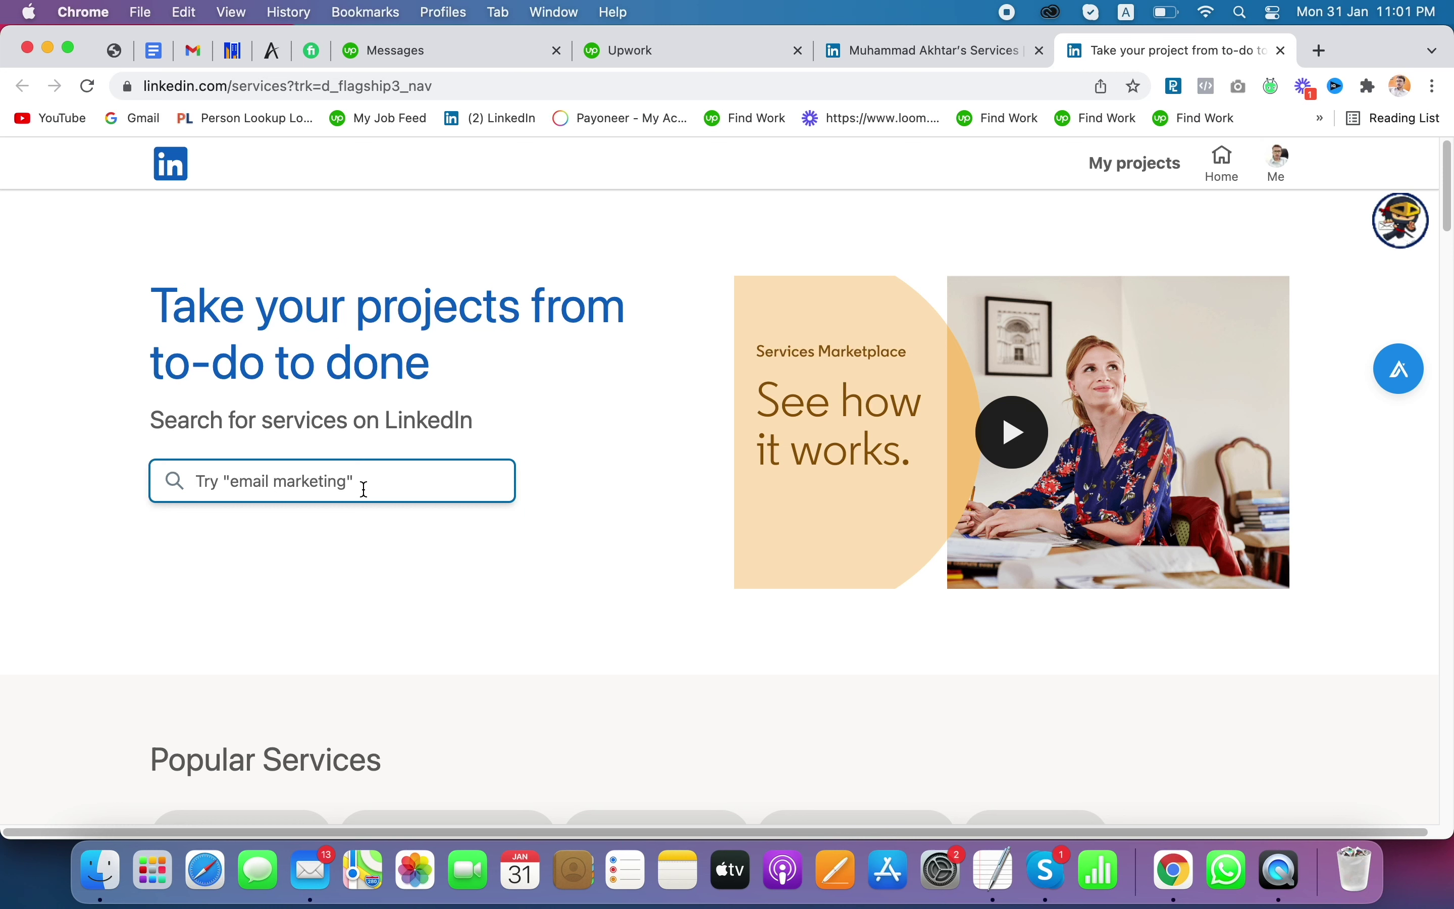
type("lead")
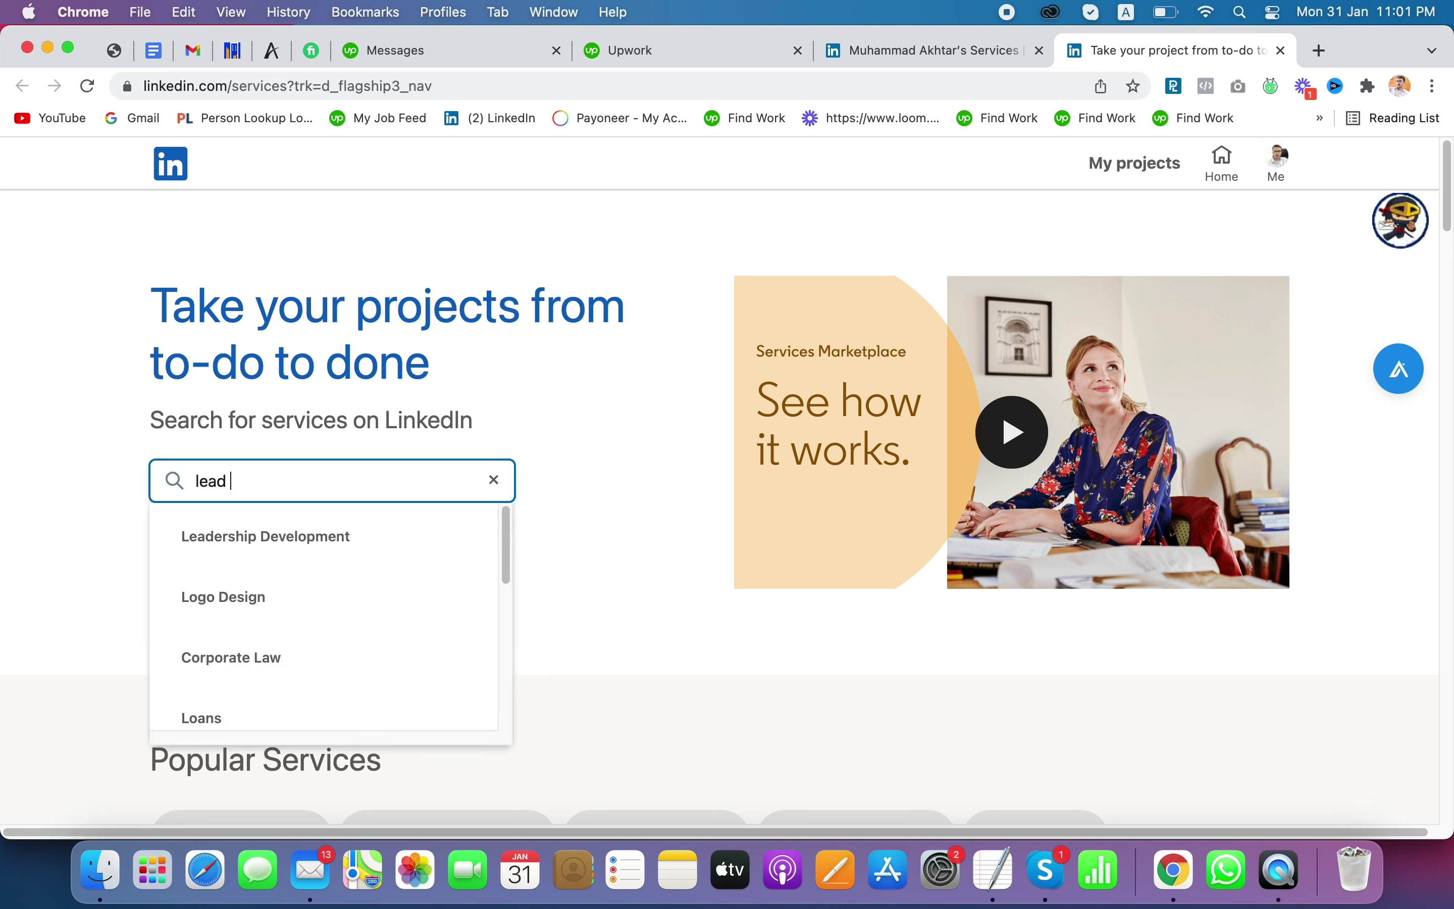
left_click(370, 543)
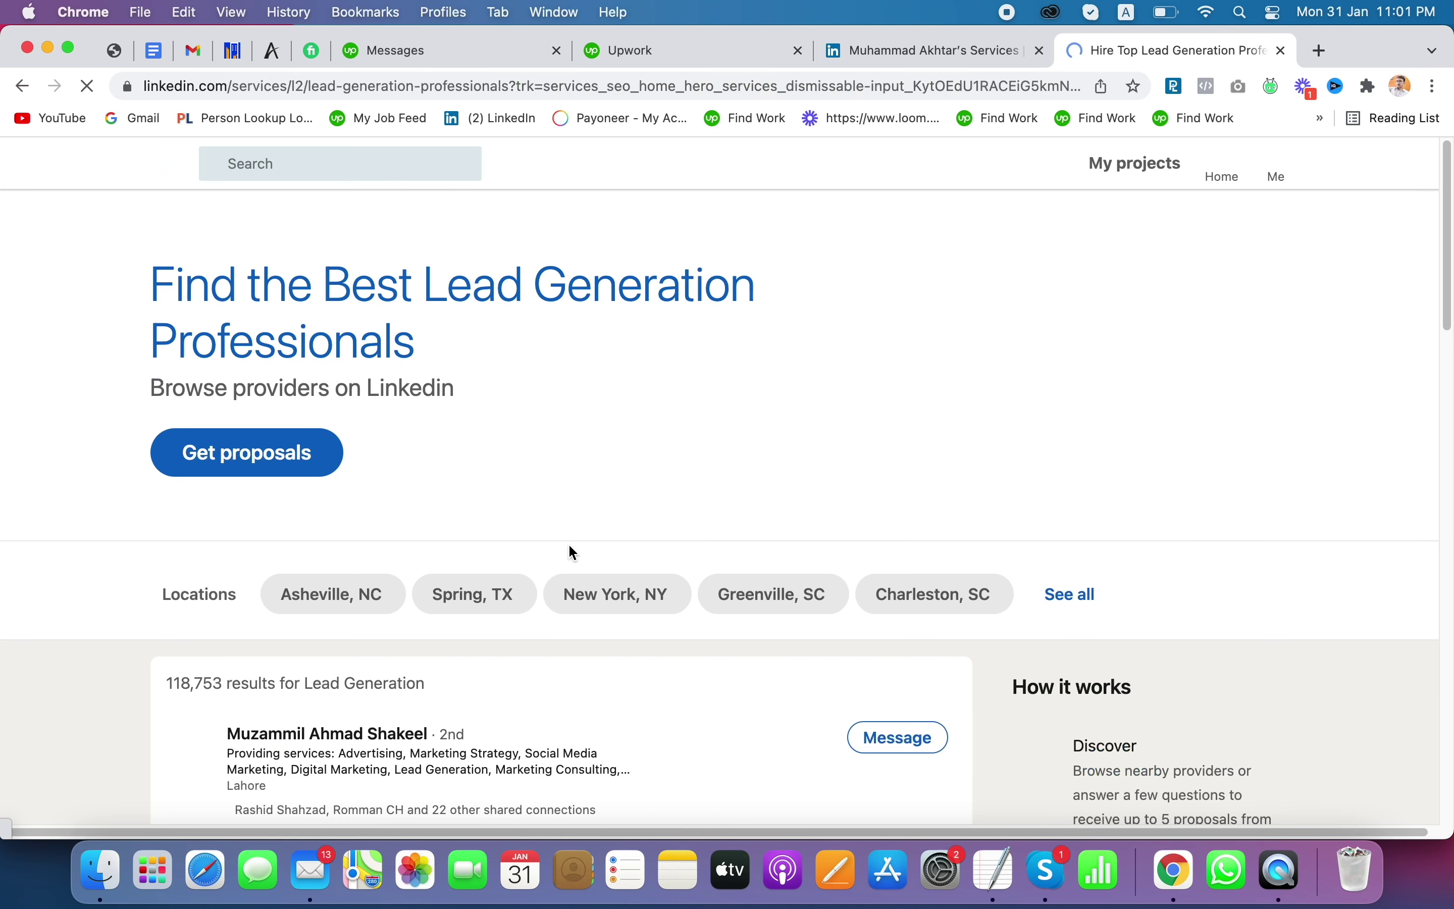
- Browse the list of Lead Generation providers and their service summaries in the marketplace results
scroll(578, 532, "down", 6)
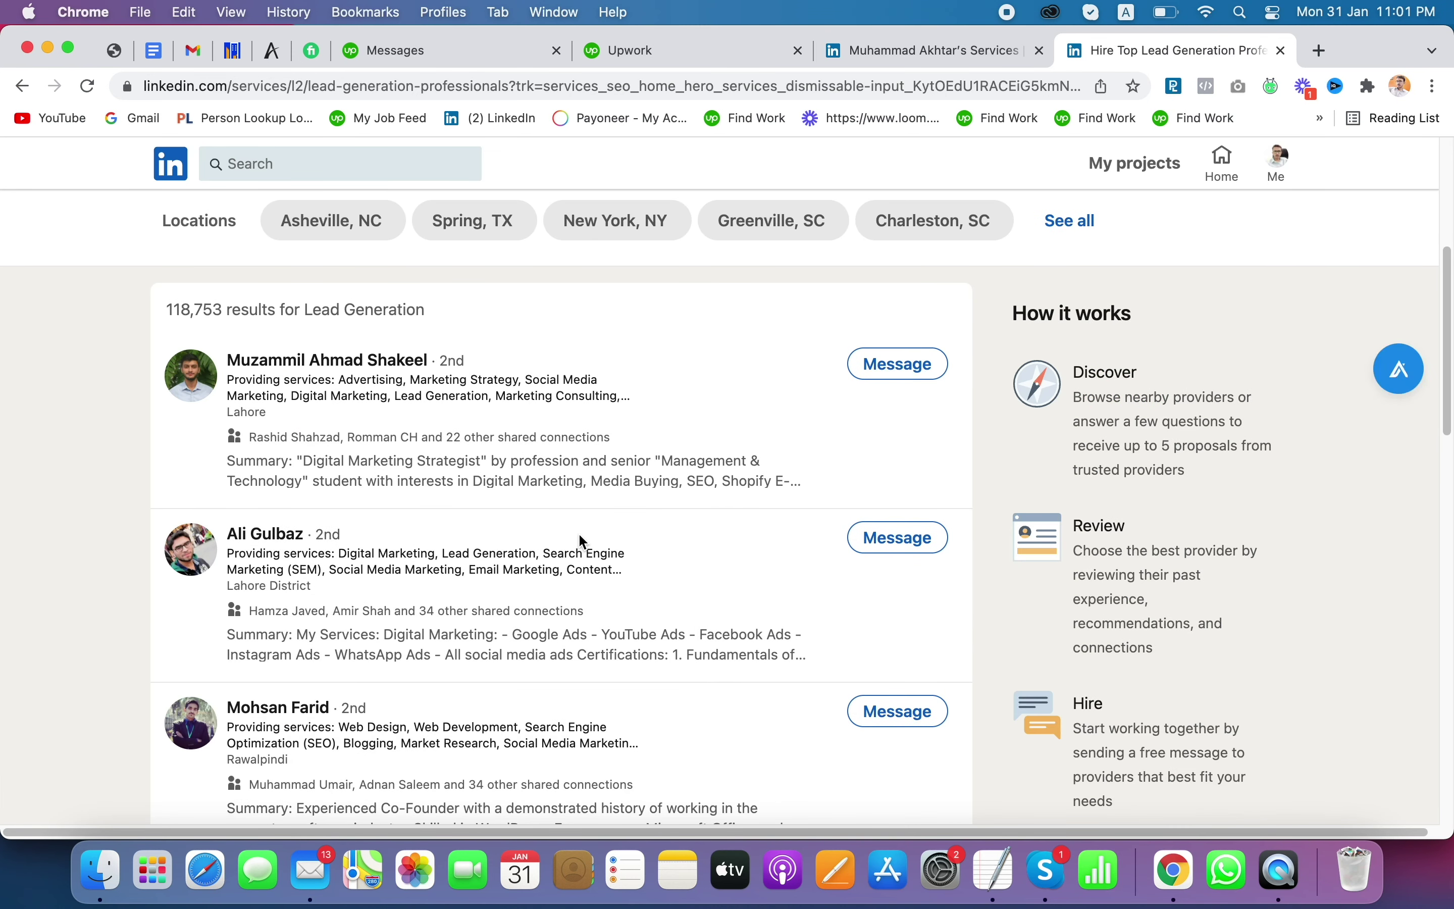
scroll(579, 535, "down", 7)
scroll(579, 534, "up", 12)
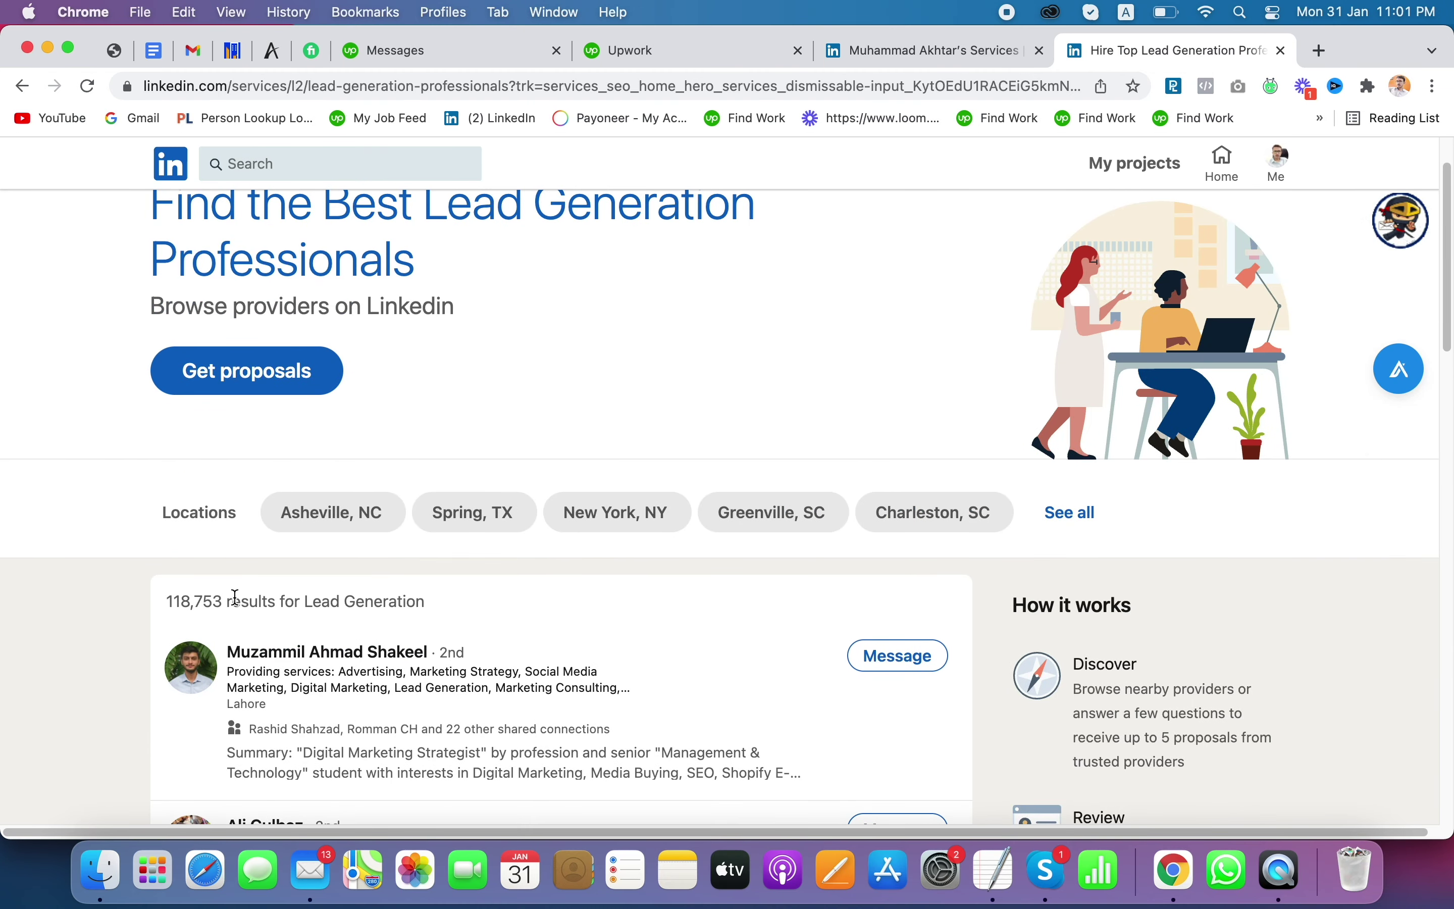
scroll(233, 596, "down", 4)
scroll(231, 404, "down", 15)
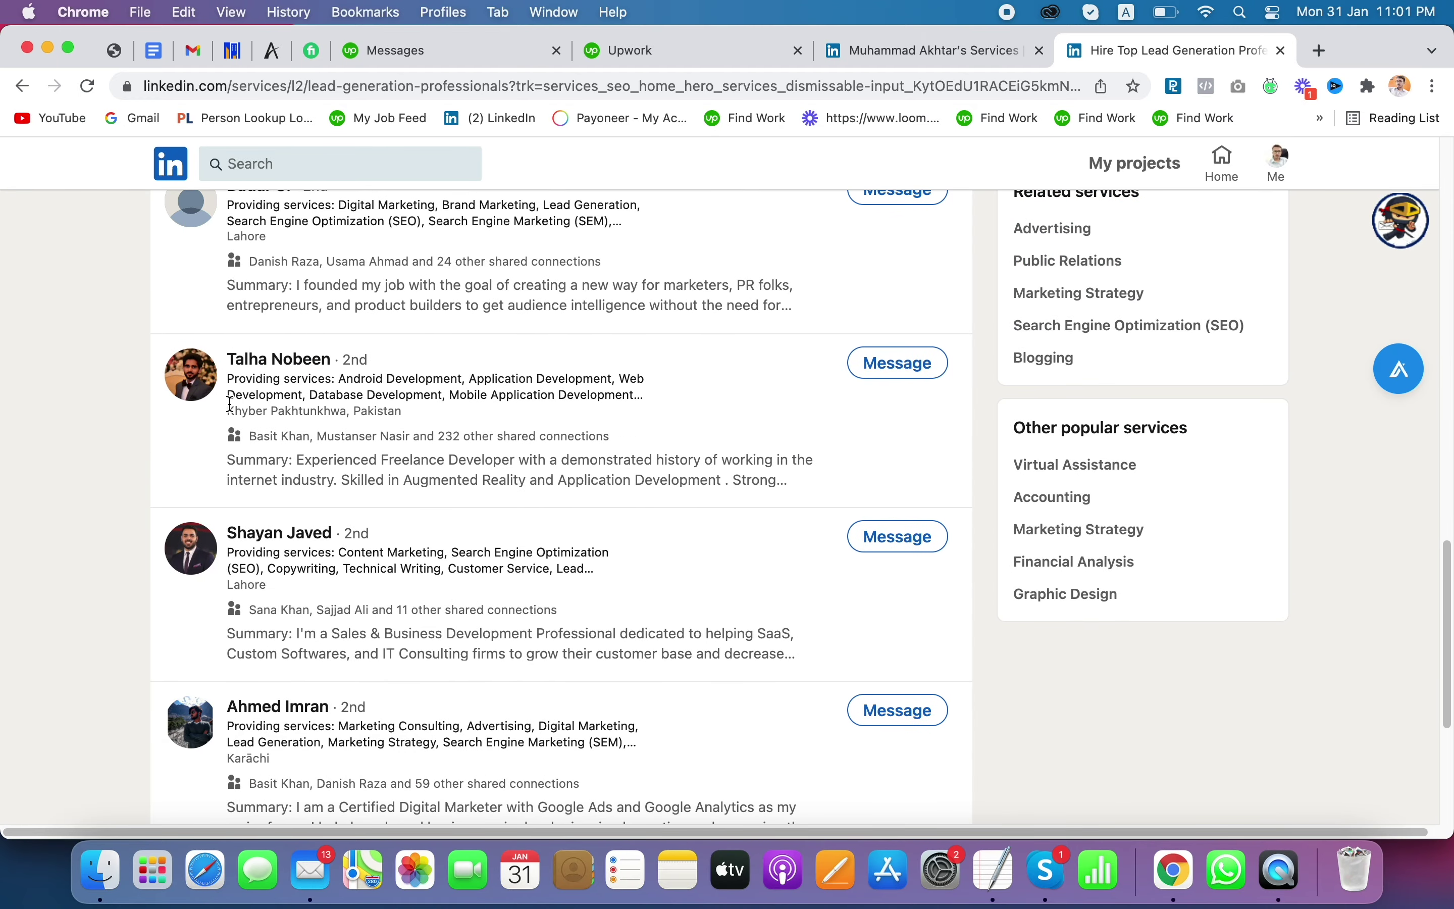
scroll(231, 404, "up", 15)
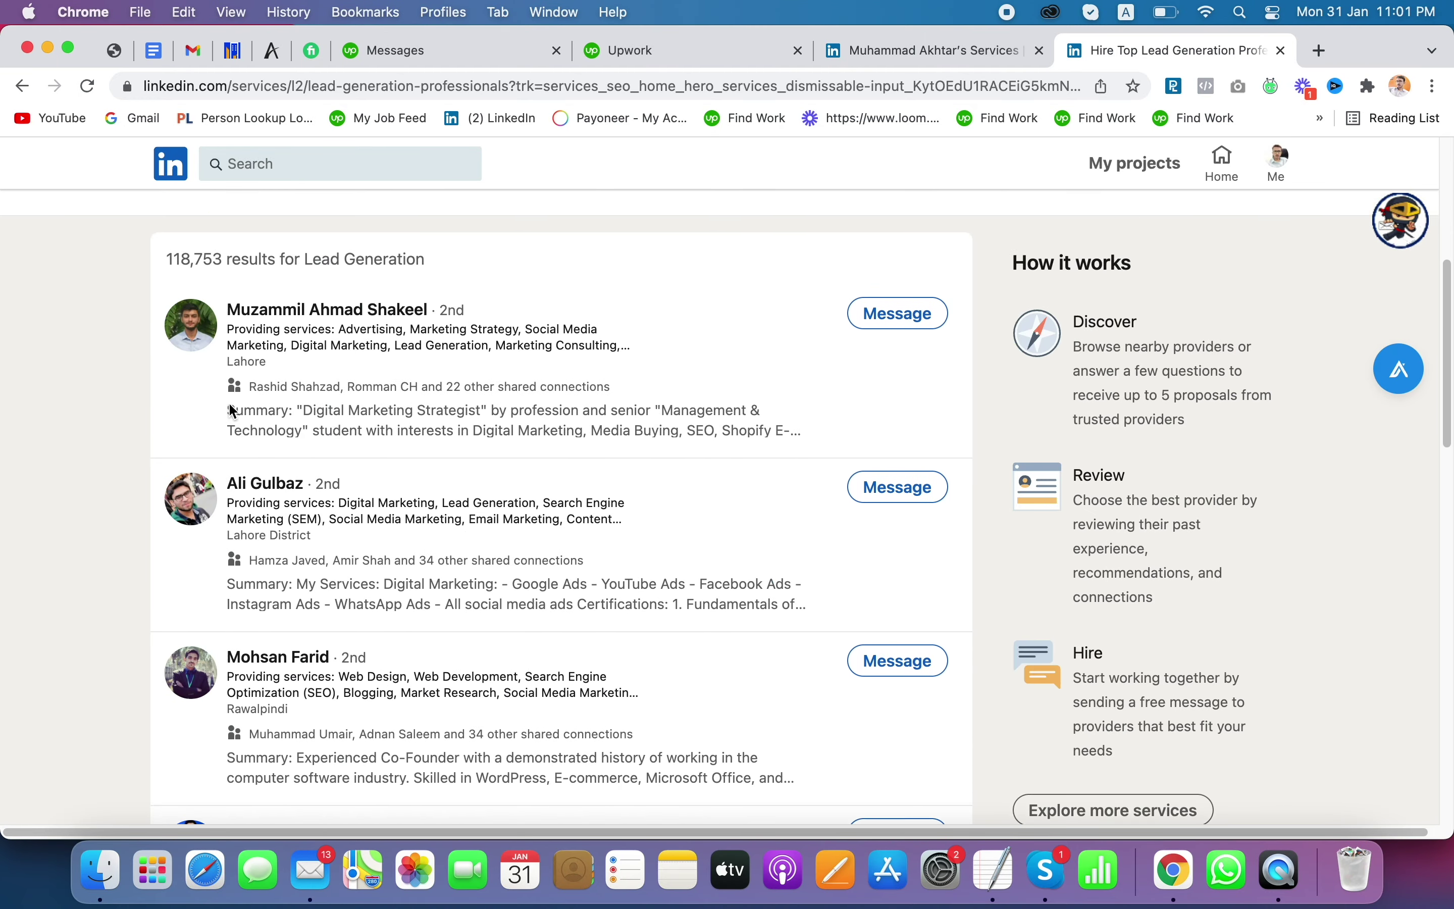
scroll(231, 409, "up", 5)
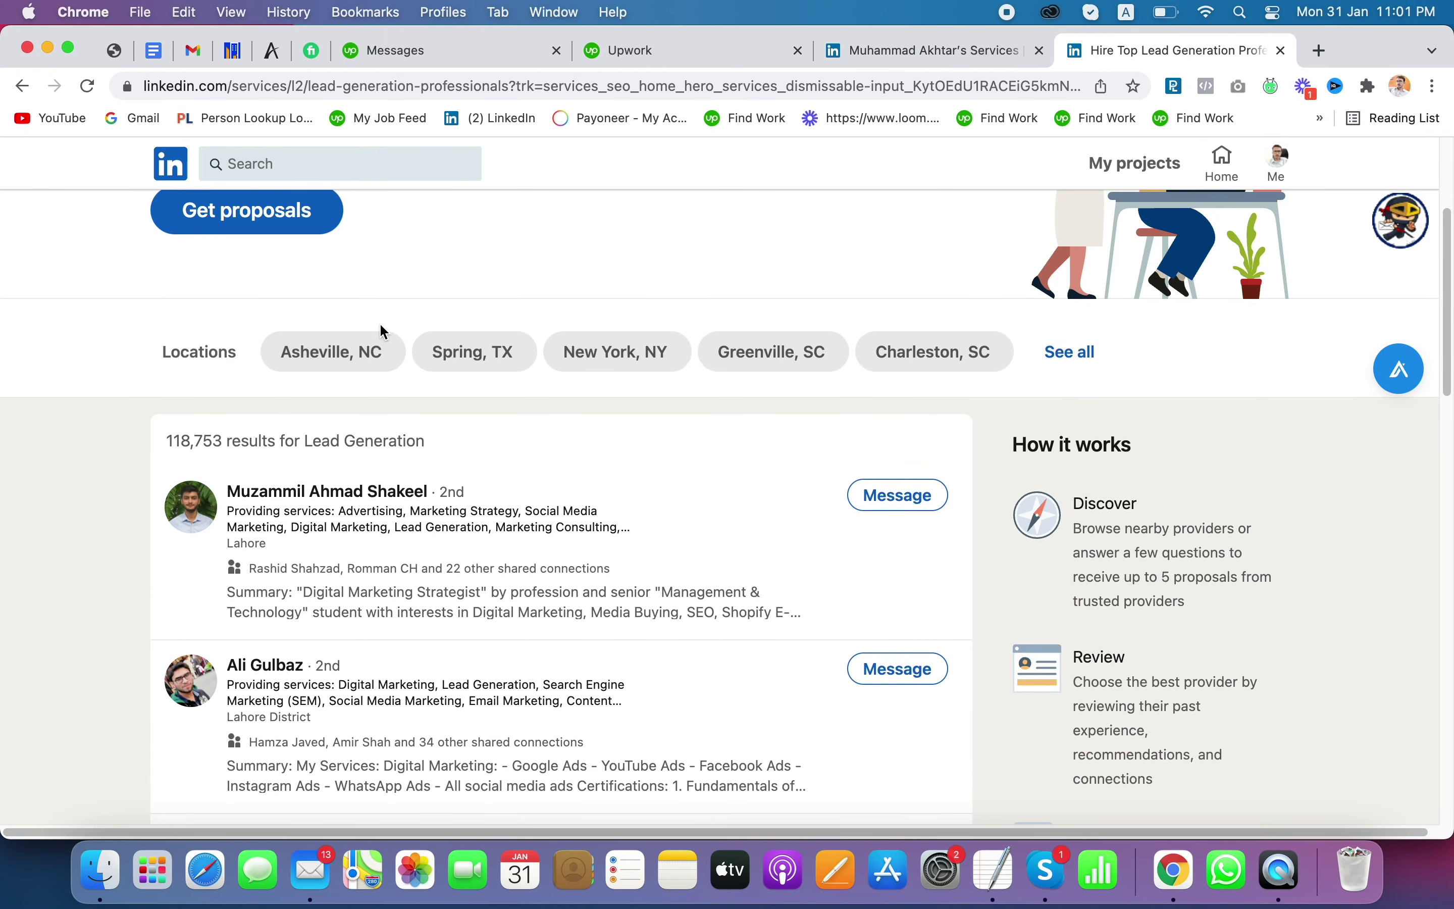
- Narrow the Lead Generation providers to Asheville, NC and look through the listed profiles and reviews
left_click(365, 354)
scroll(420, 442, "down", 4)
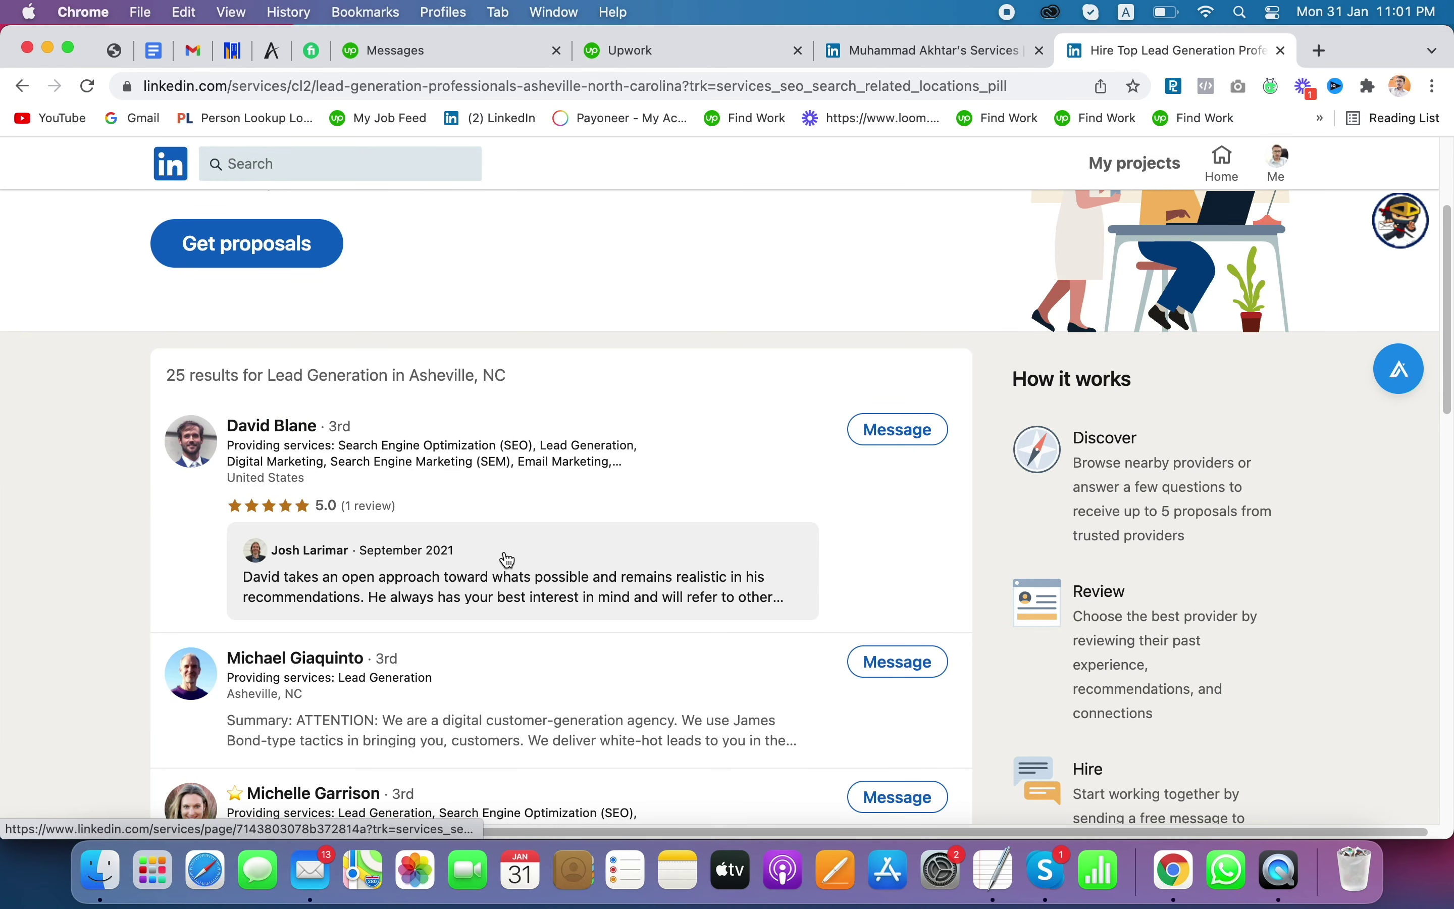
scroll(468, 445, "down", 4)
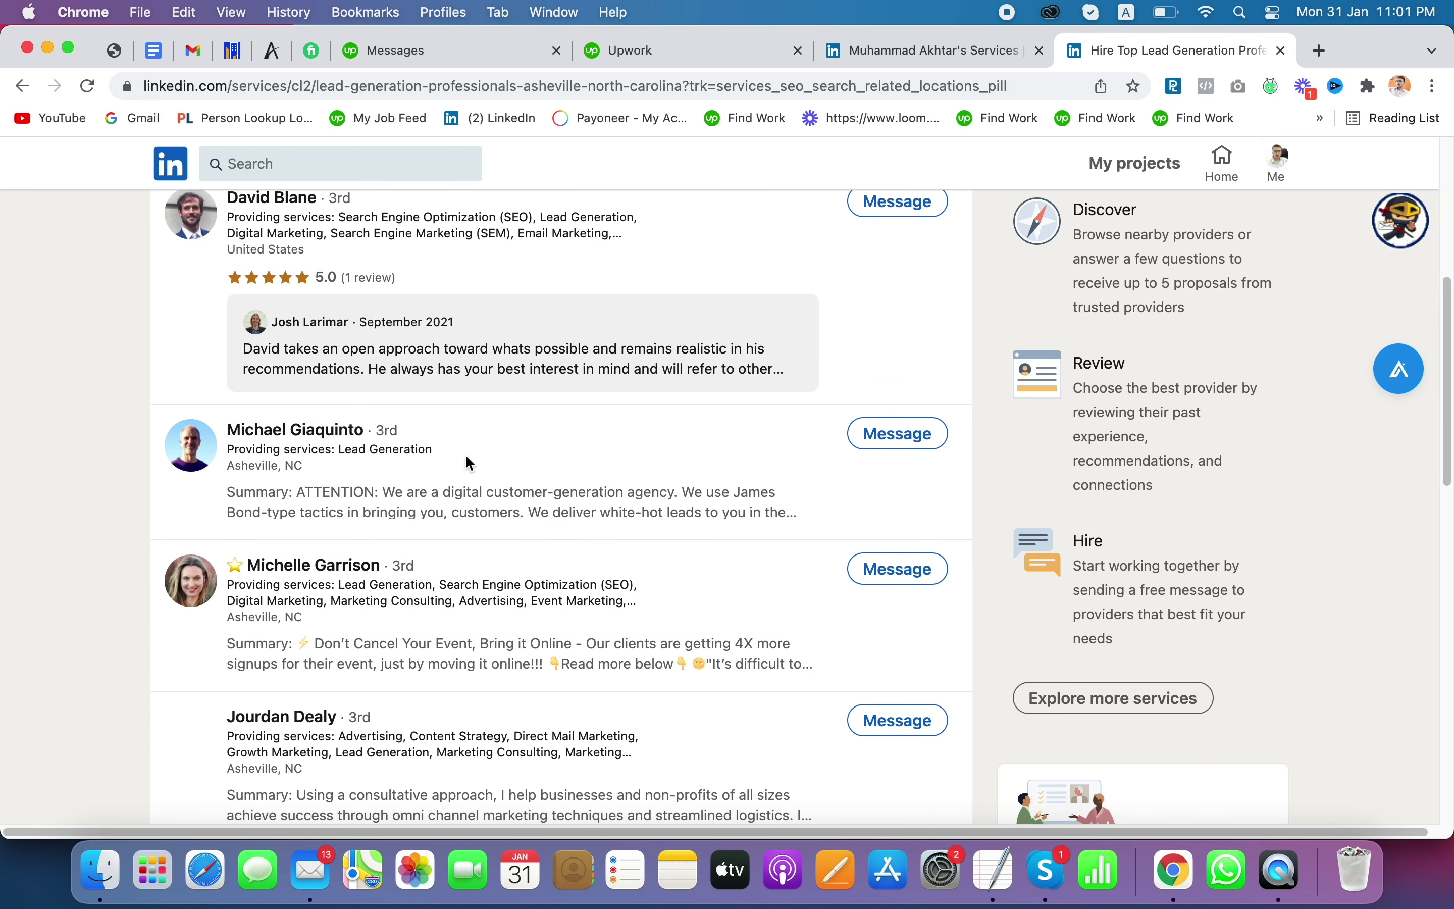
scroll(469, 463, "up", 8)
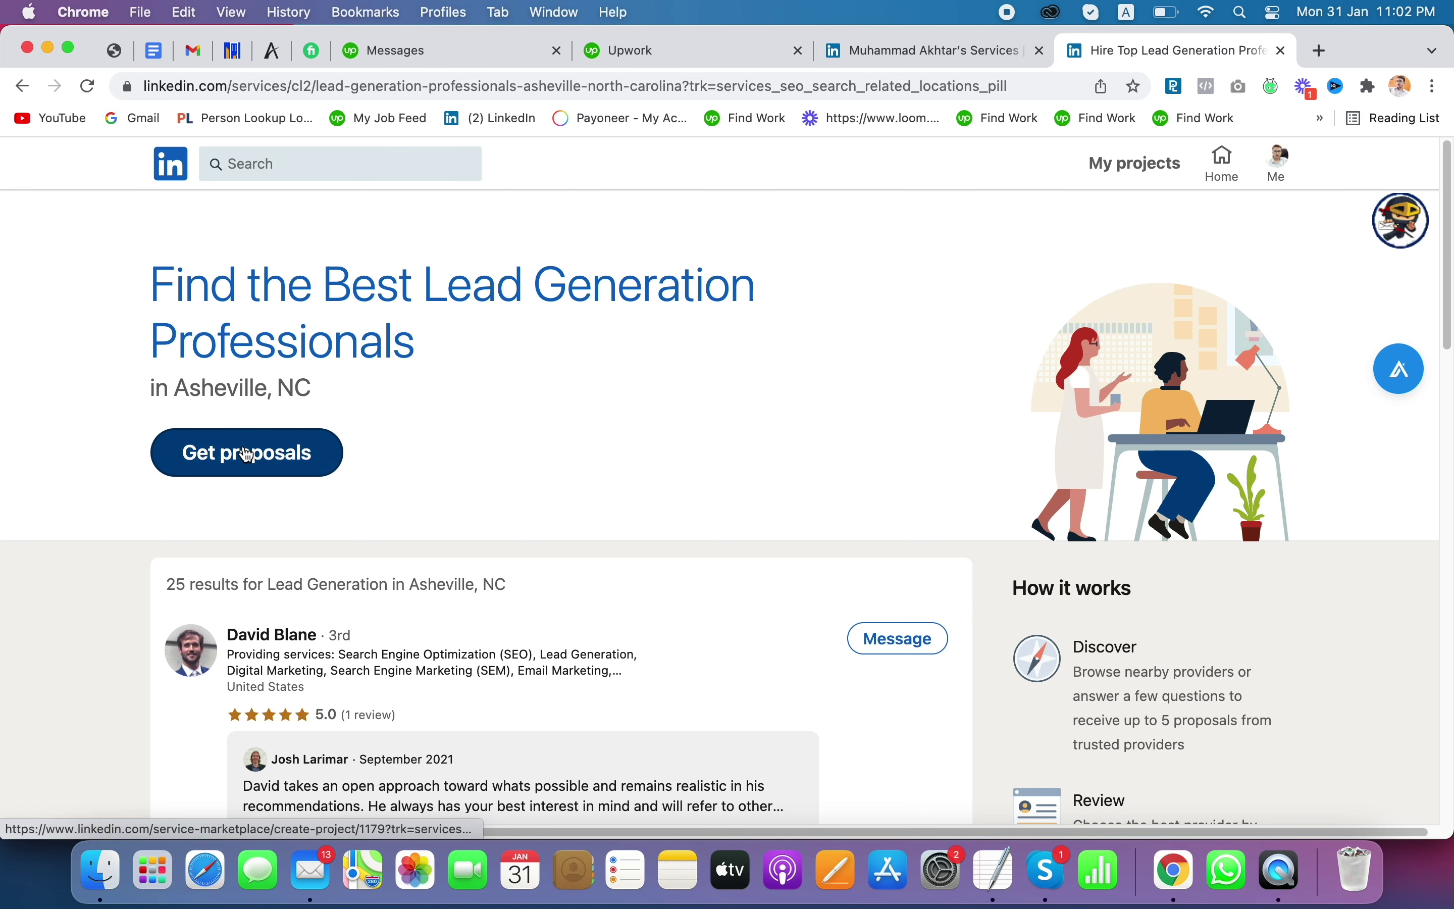
- Start a proposal request for Lead Generation professionals and choose Other as the project type
left_click(246, 455)
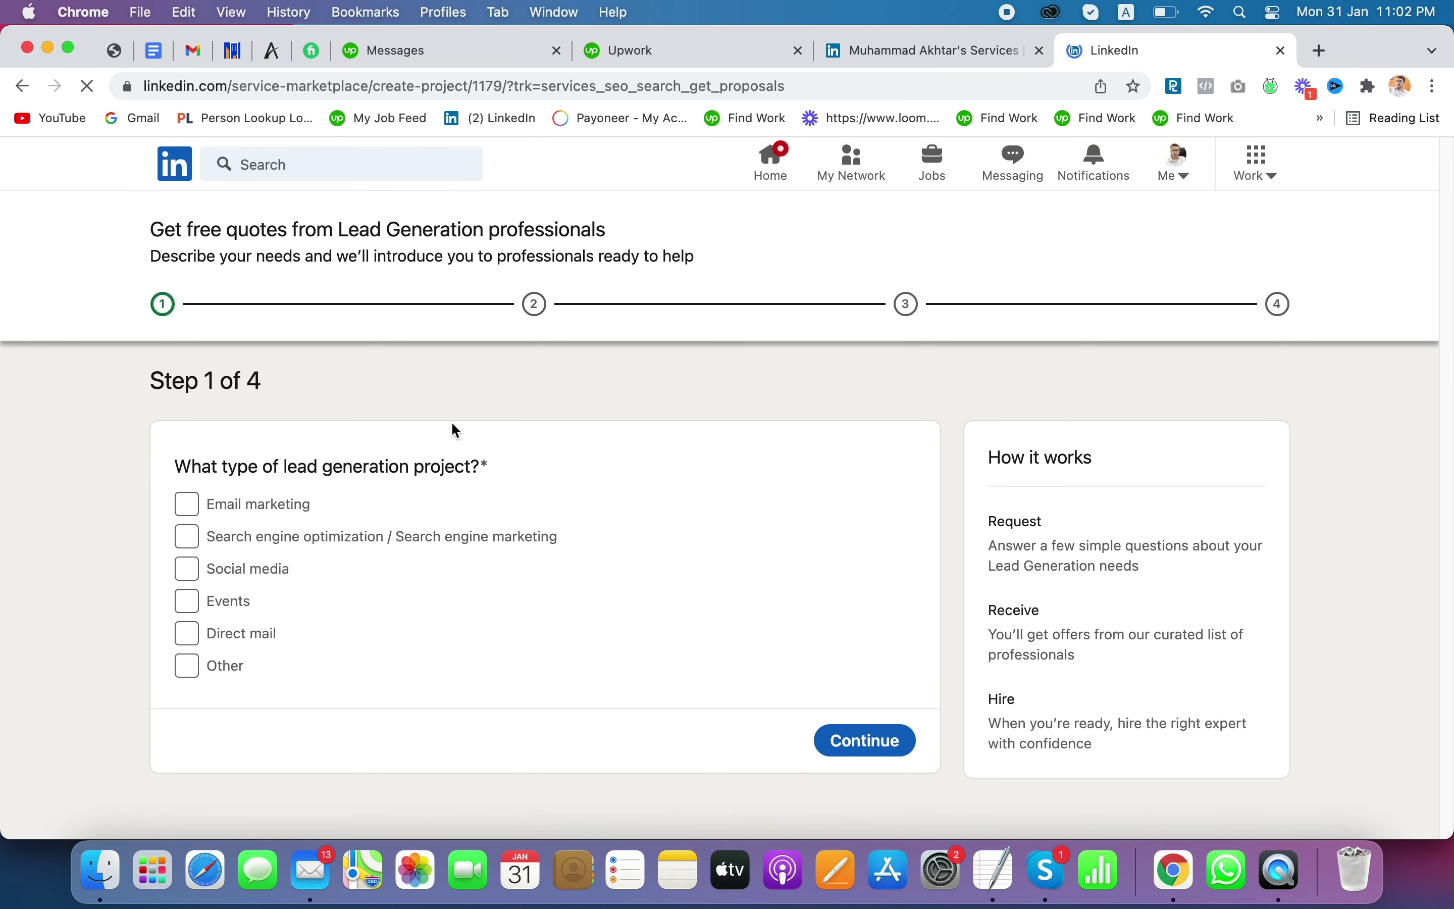
left_click(218, 663)
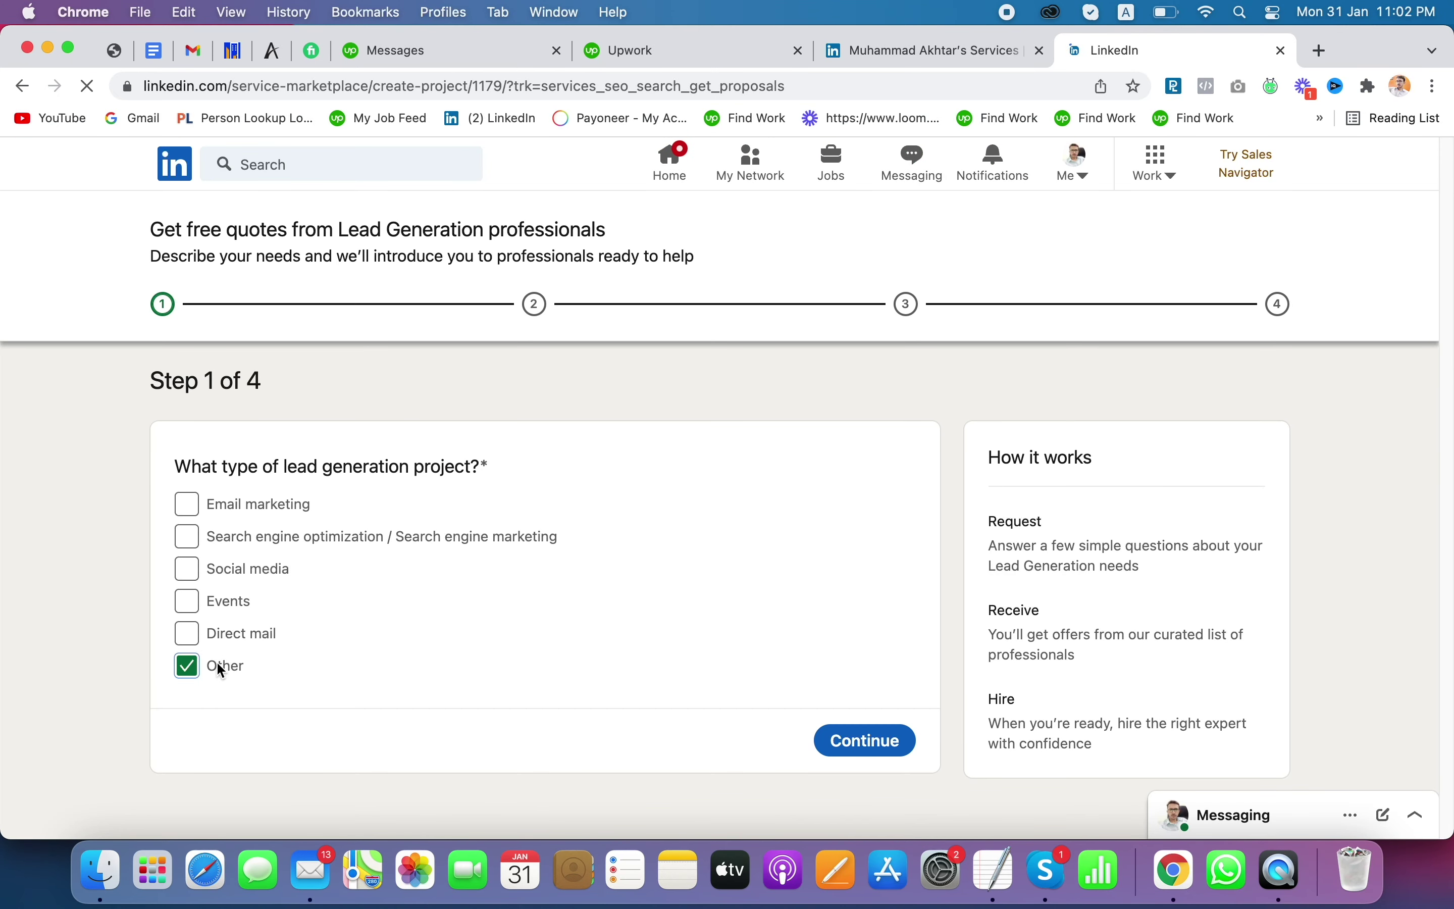
left_click(866, 754)
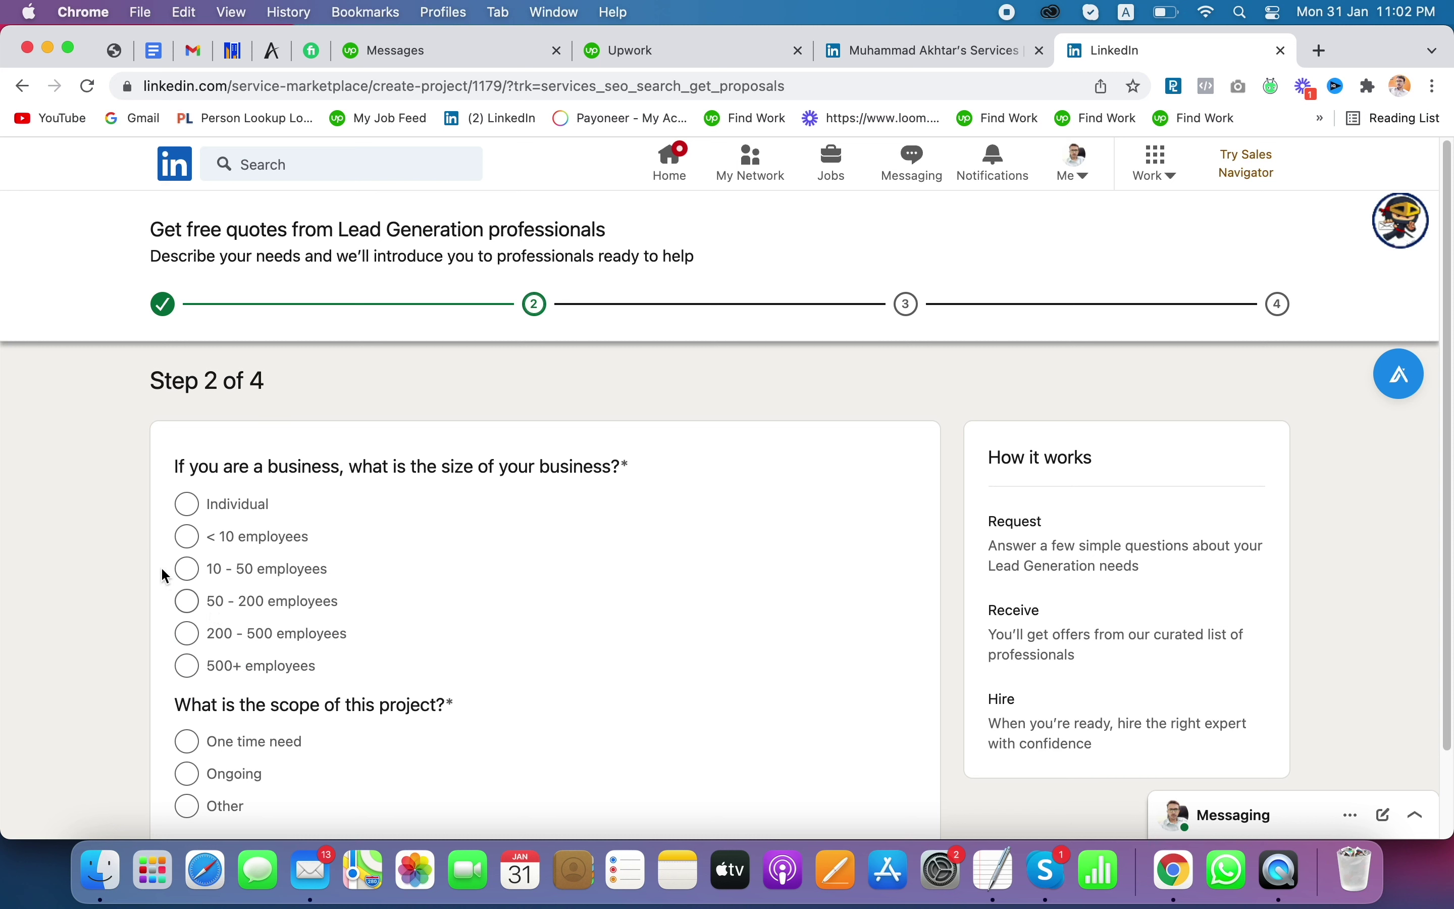
- Set the business size to Individual and the project scope to Ongoing, and continue to the third stage of the request
left_click(187, 508)
left_click(190, 776)
scroll(841, 793, "down", 2)
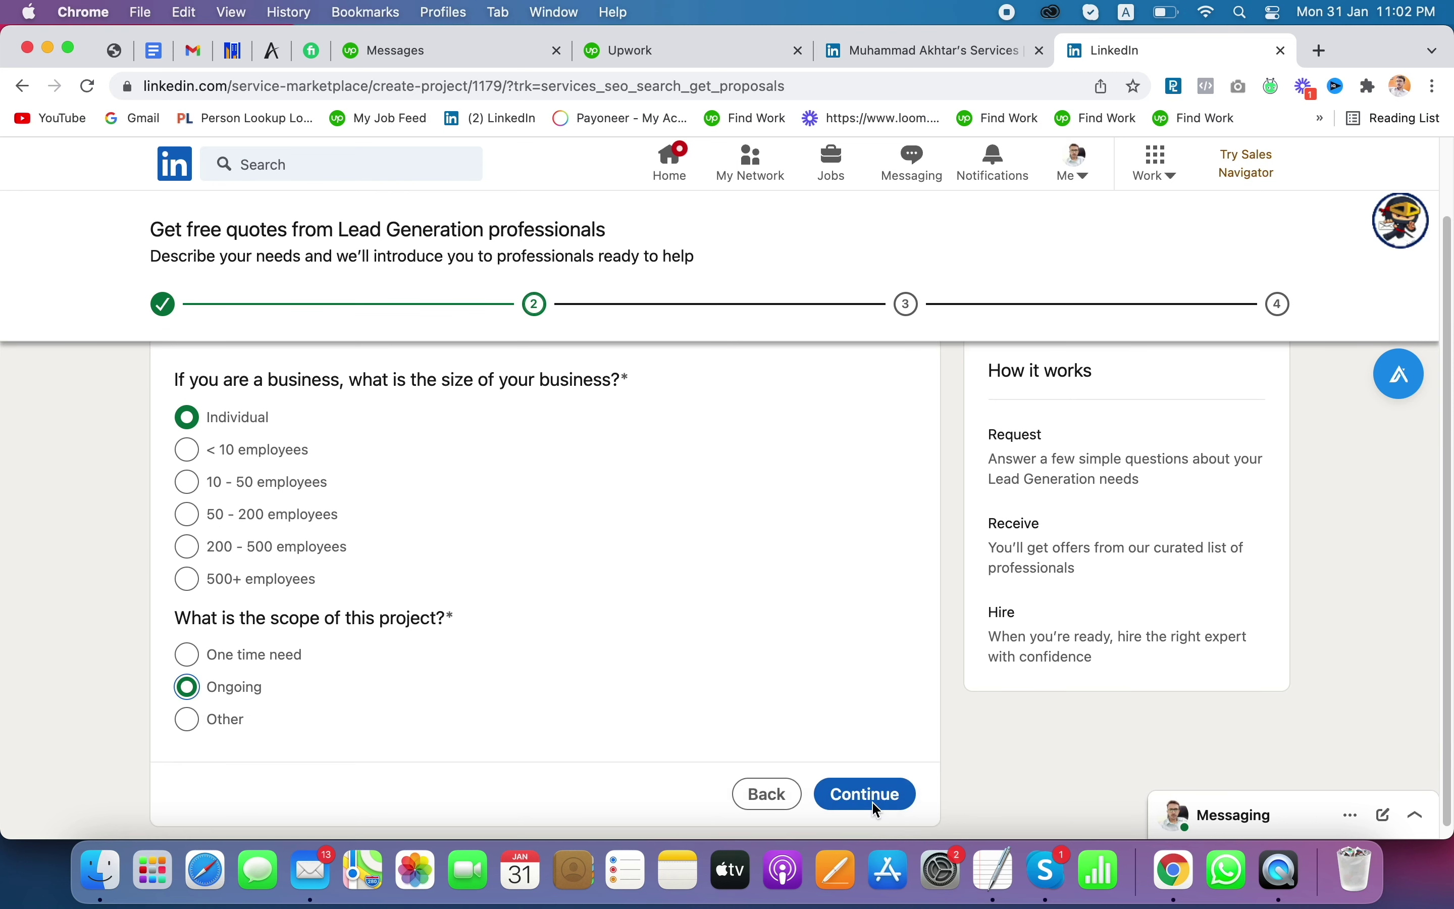
left_click(872, 803)
- Set completion to within the next two months with no working preference, and continue to the ZIP code field of the final stage
left_click(363, 538)
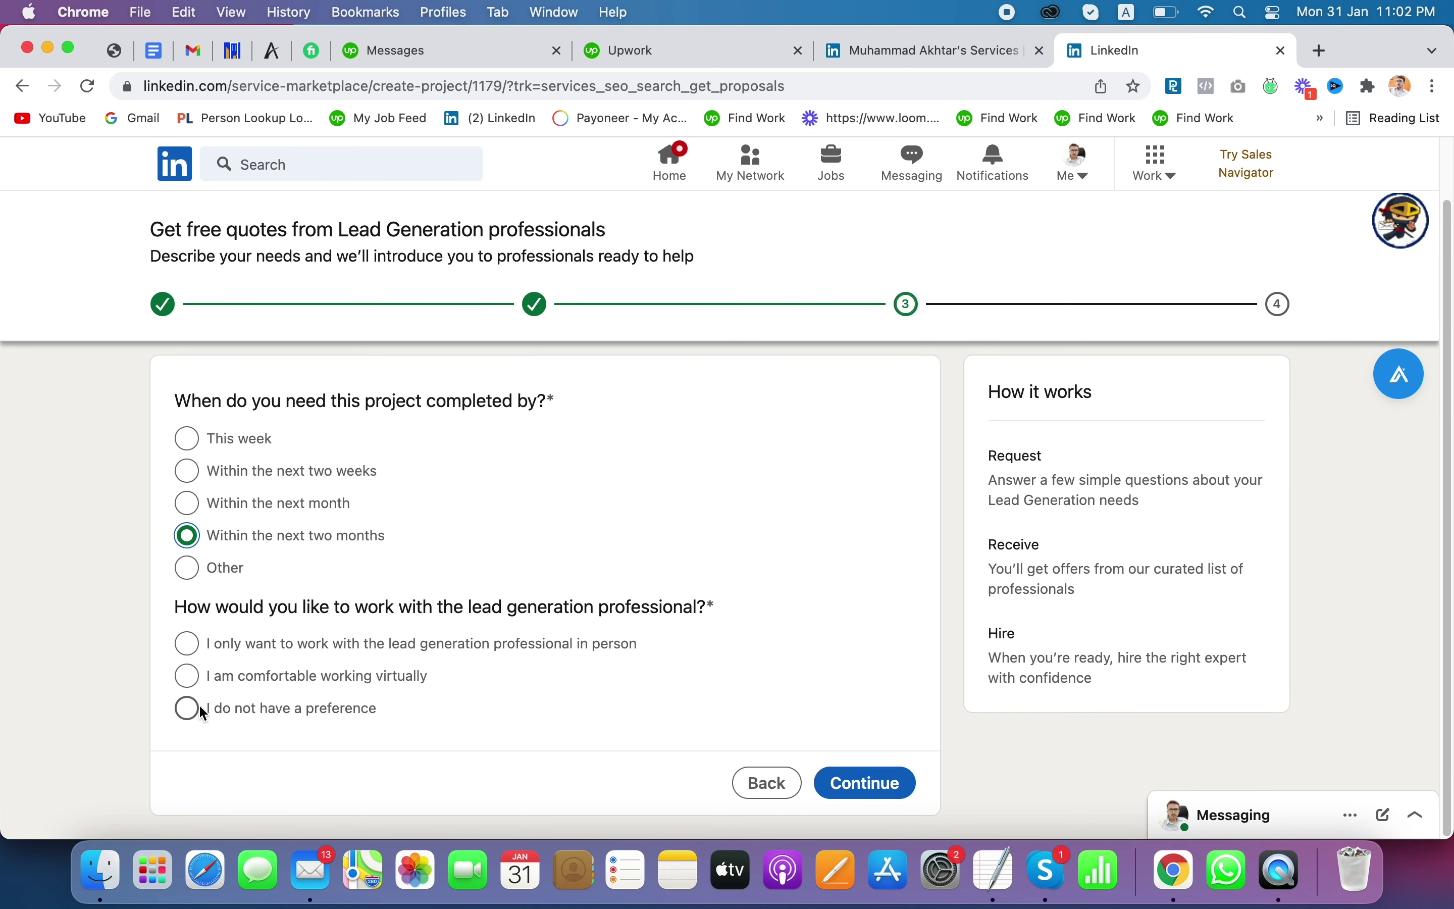
left_click(186, 708)
left_click(892, 782)
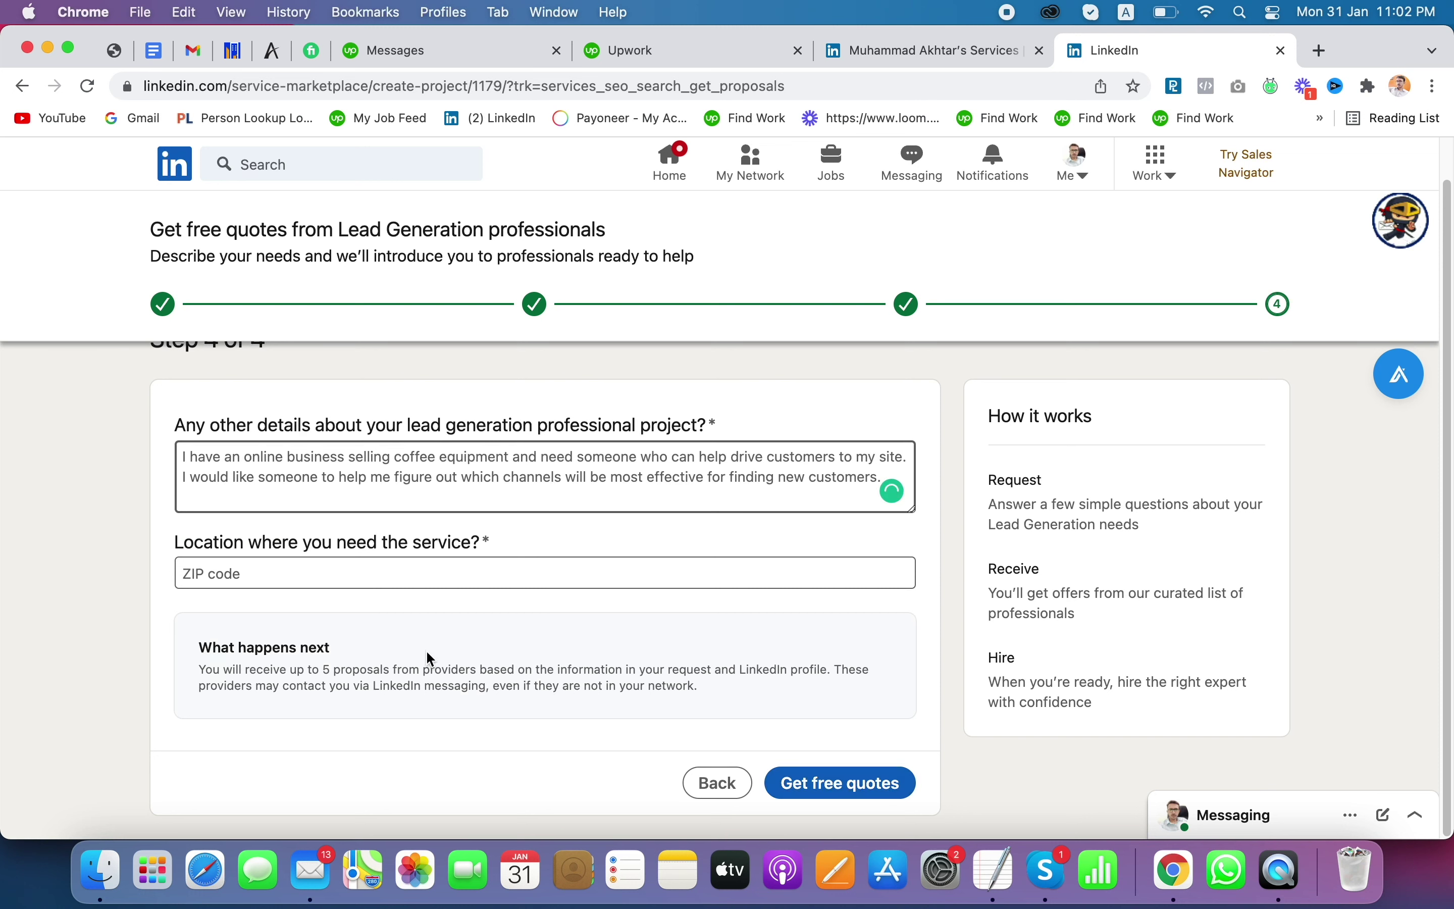
left_click(422, 572)
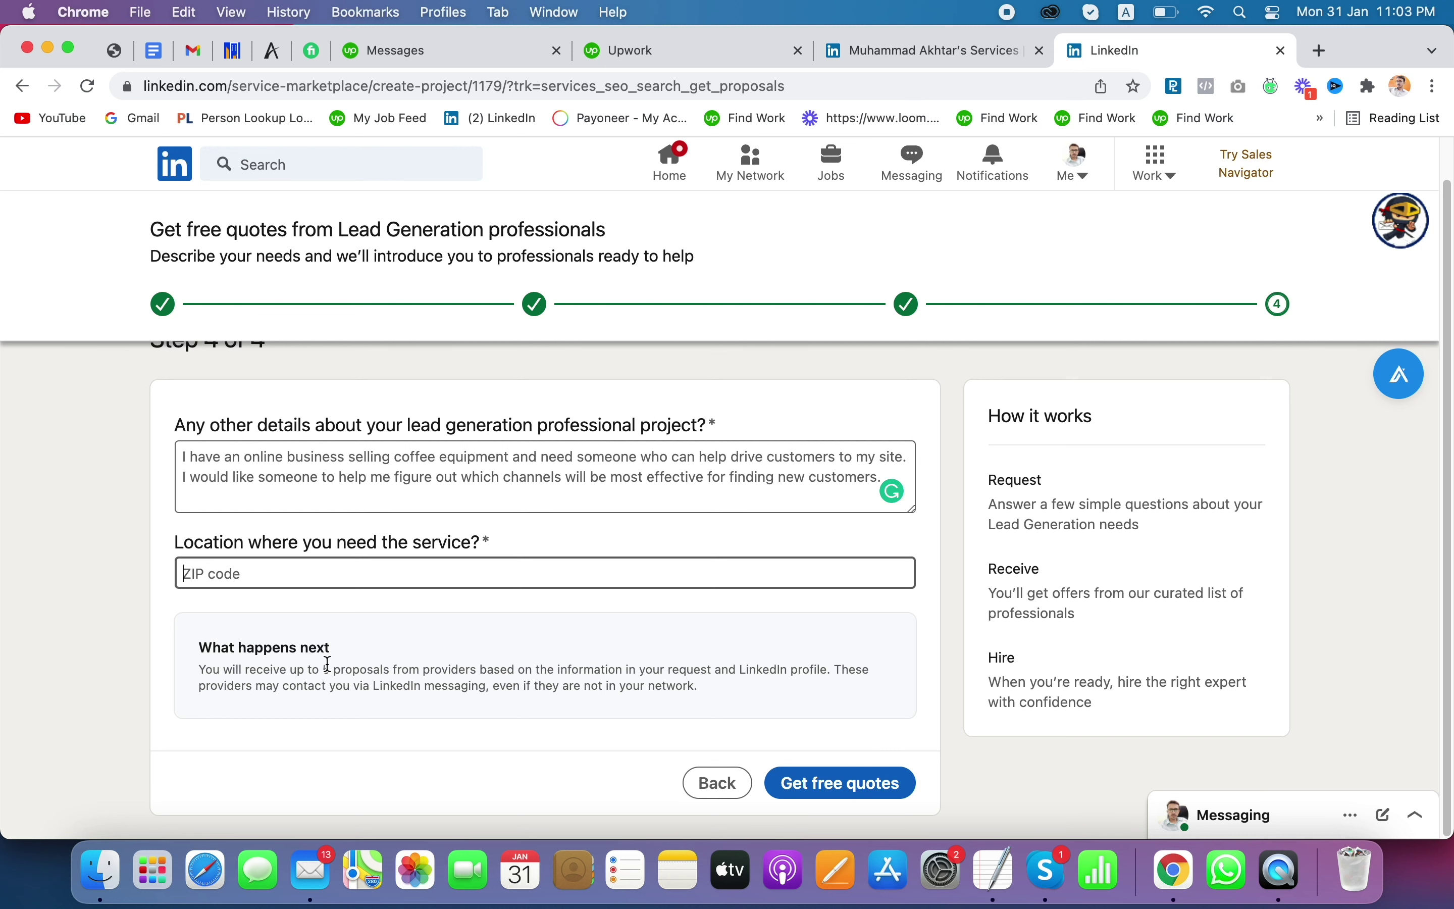
scroll(328, 664, "up", 2)
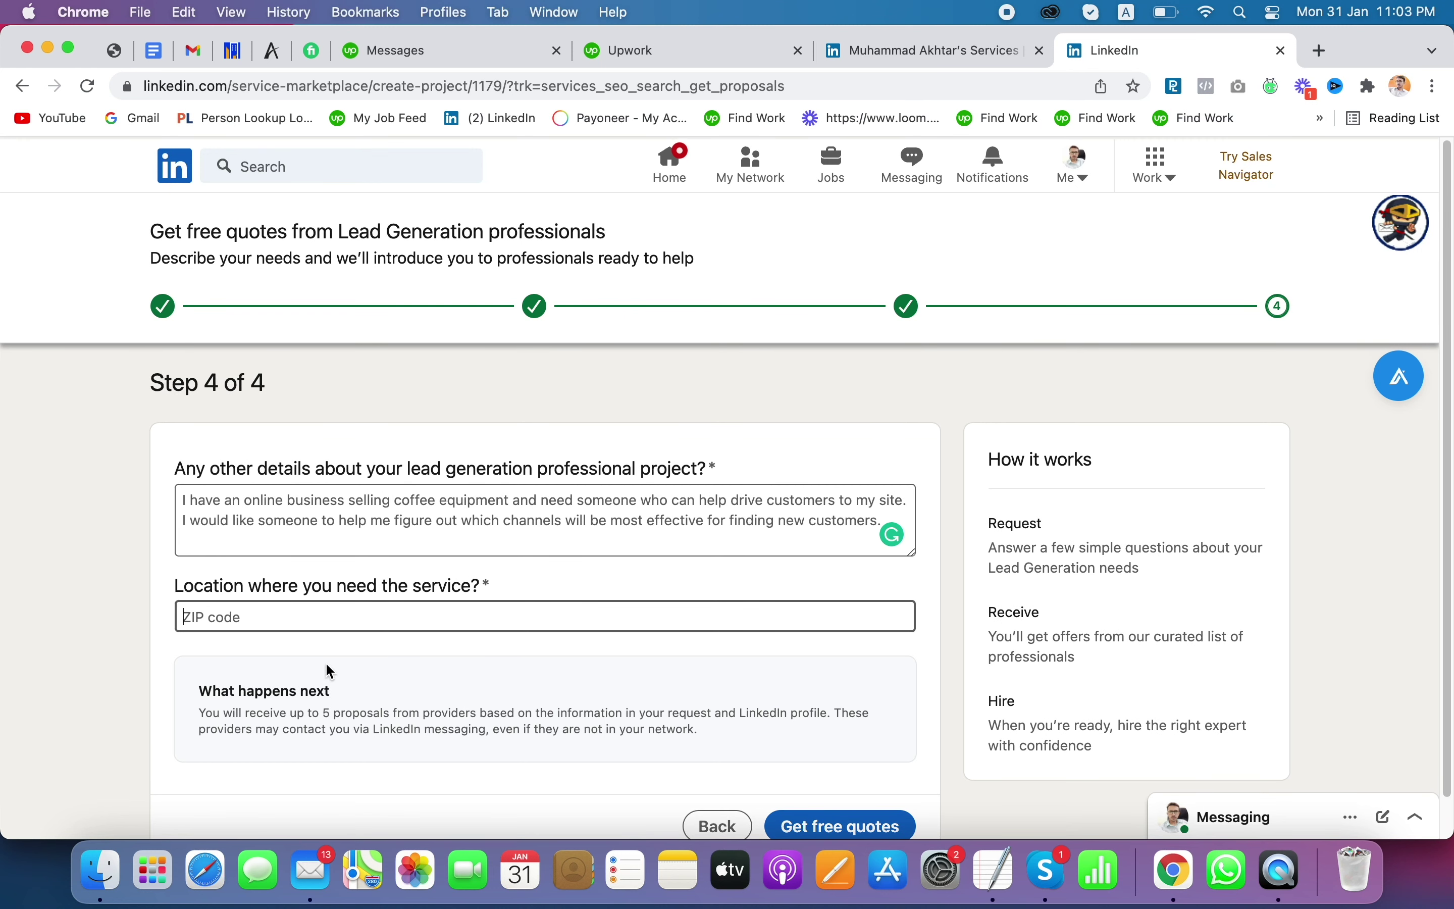